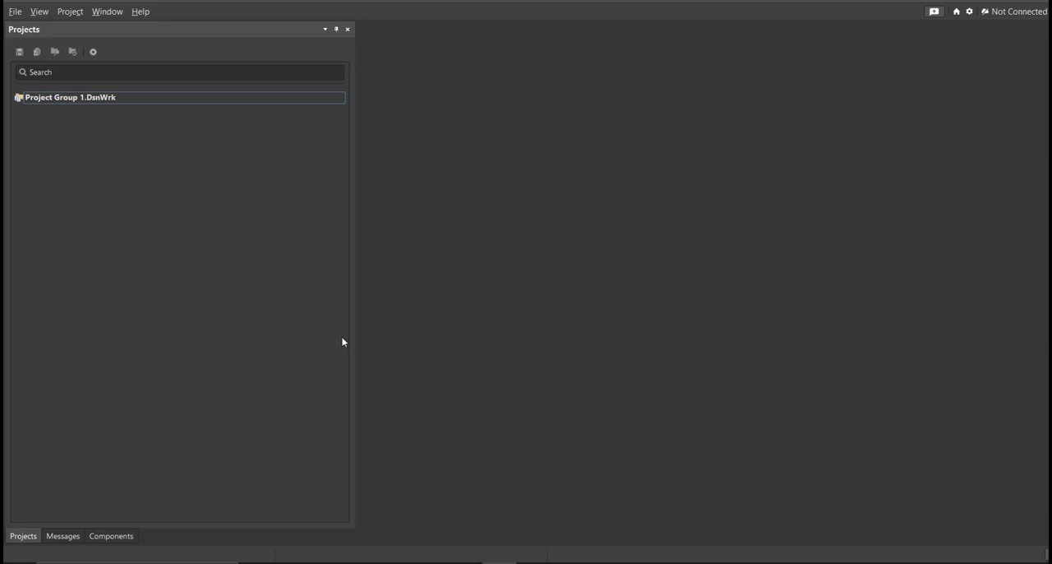
Step: Create an empty local PCB project named MQ3 Alcohol Sensor in the C:\Desktop\MQ3 Alcohol Sensor folder
left_click(15, 11)
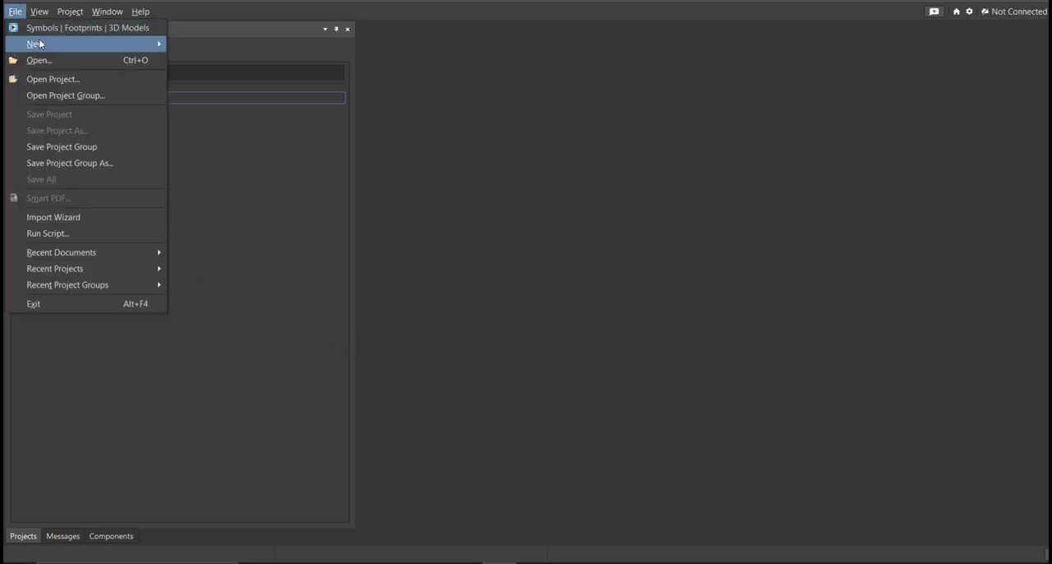
mouse_move(118, 44)
left_click(197, 44)
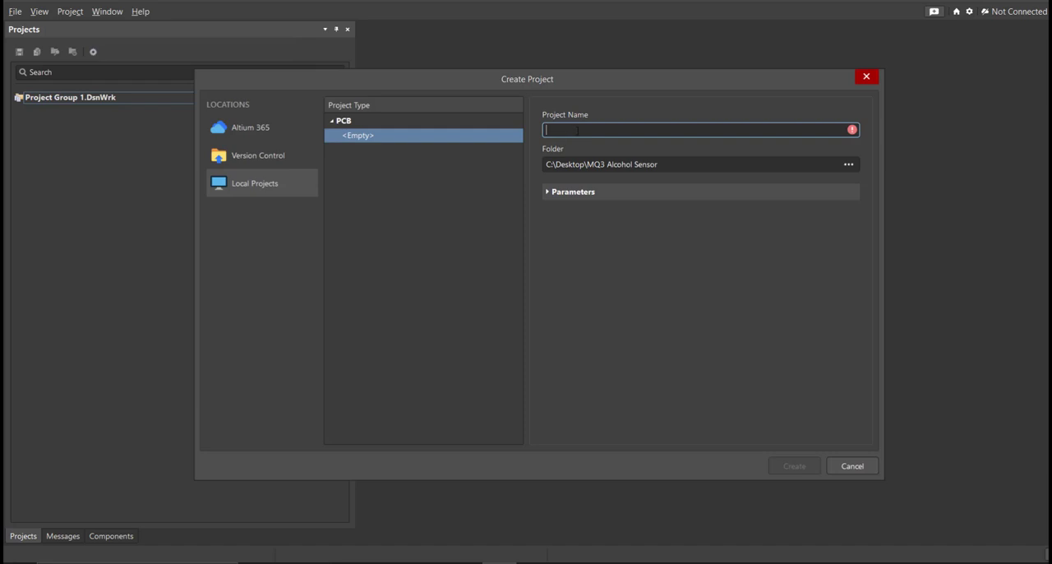
left_click(668, 165)
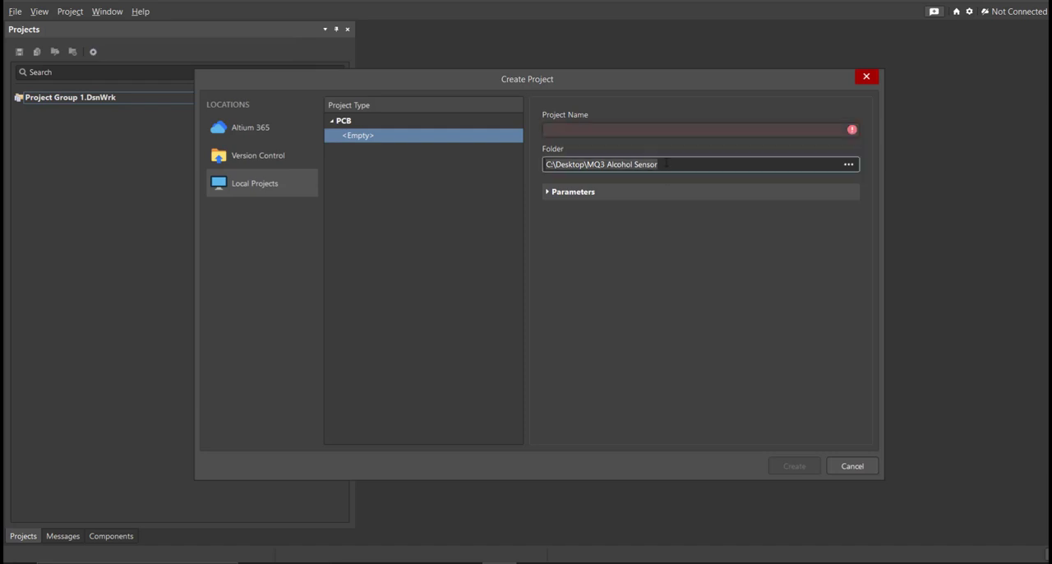
left_click(634, 134)
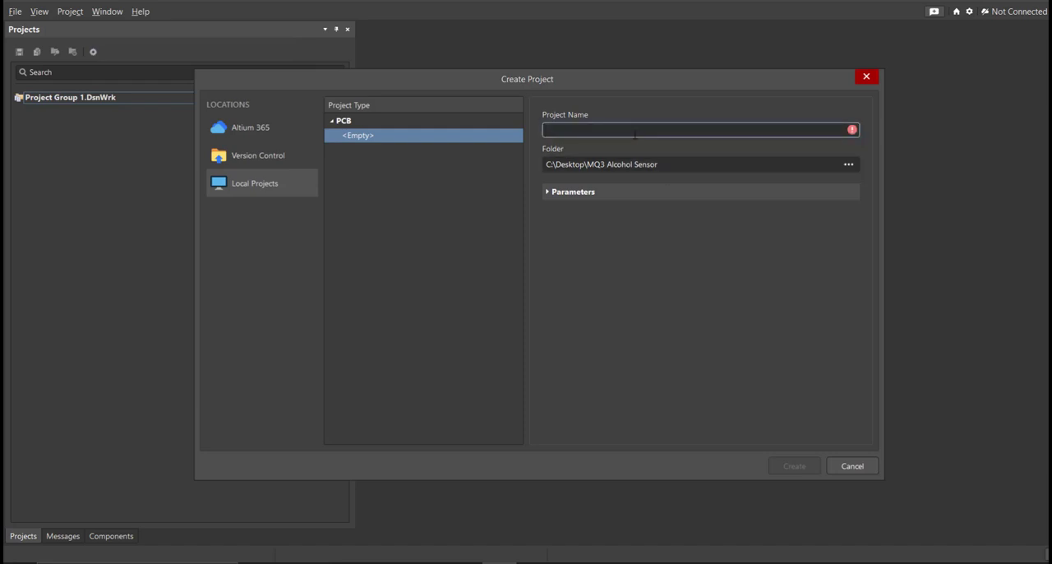
type("MQ3 Alcohol Sensor")
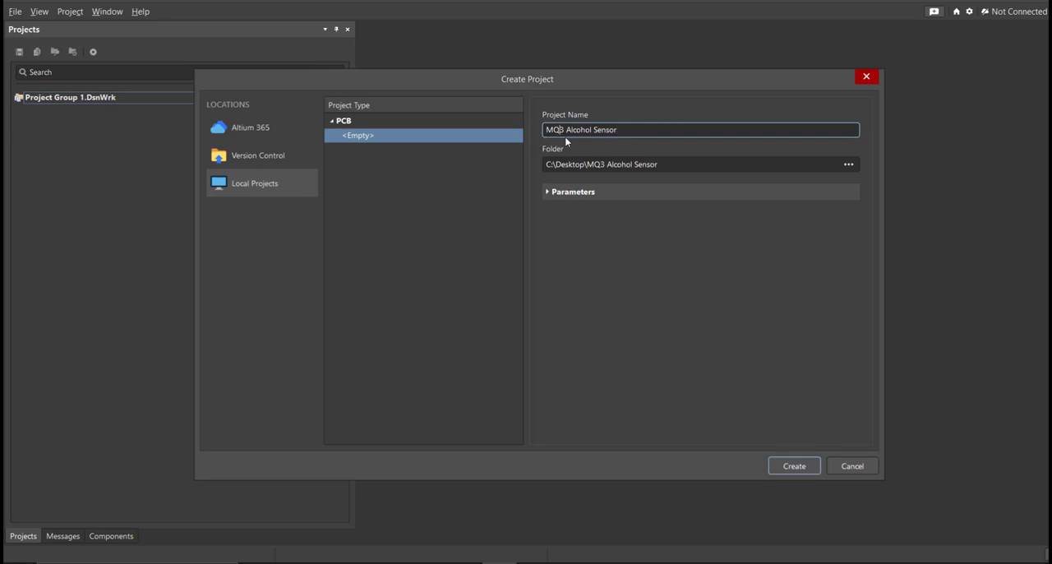
key("ctrl+a")
key("ctrl+c")
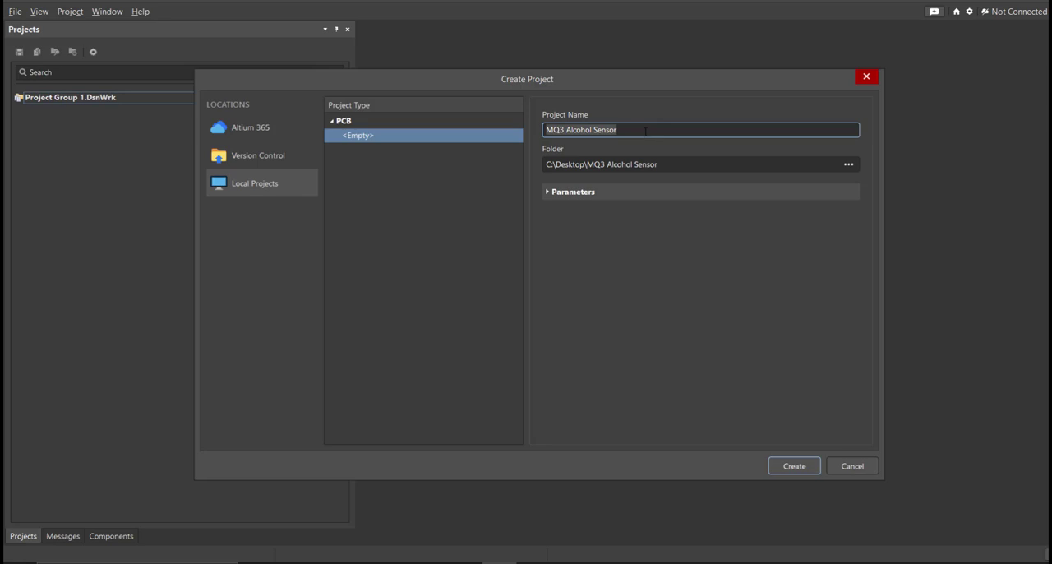
left_click(794, 466)
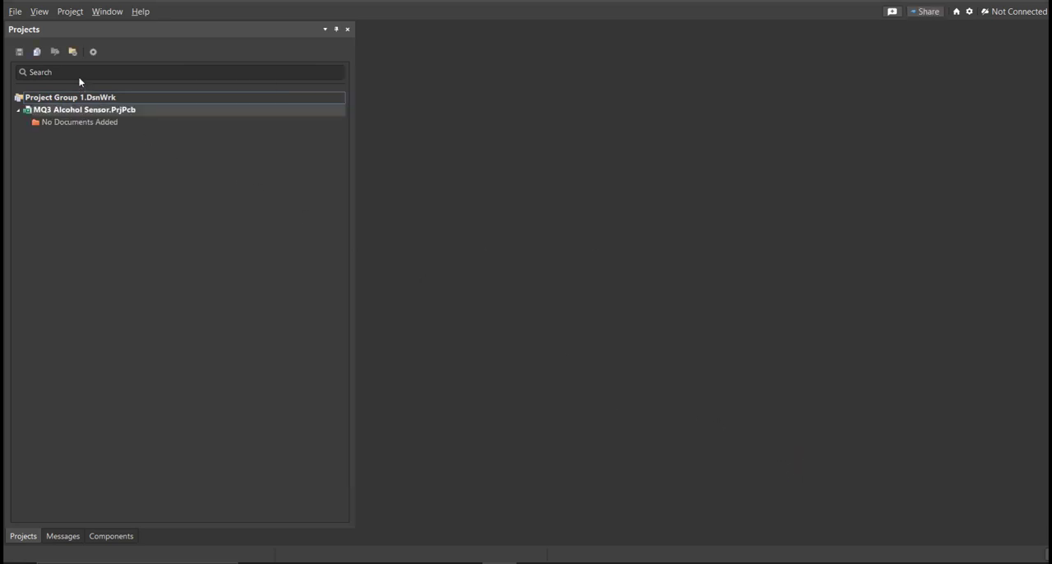
Step: Add a new schematic document to the project and save it as MQ3 Alcohol Sensor
left_click(14, 11)
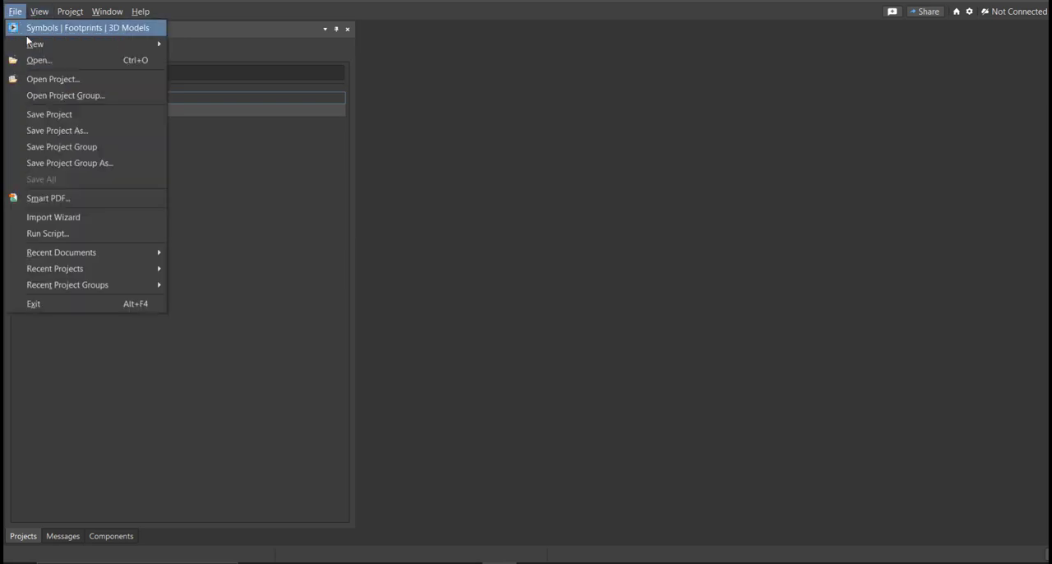
mouse_move(67, 49)
left_click(206, 63)
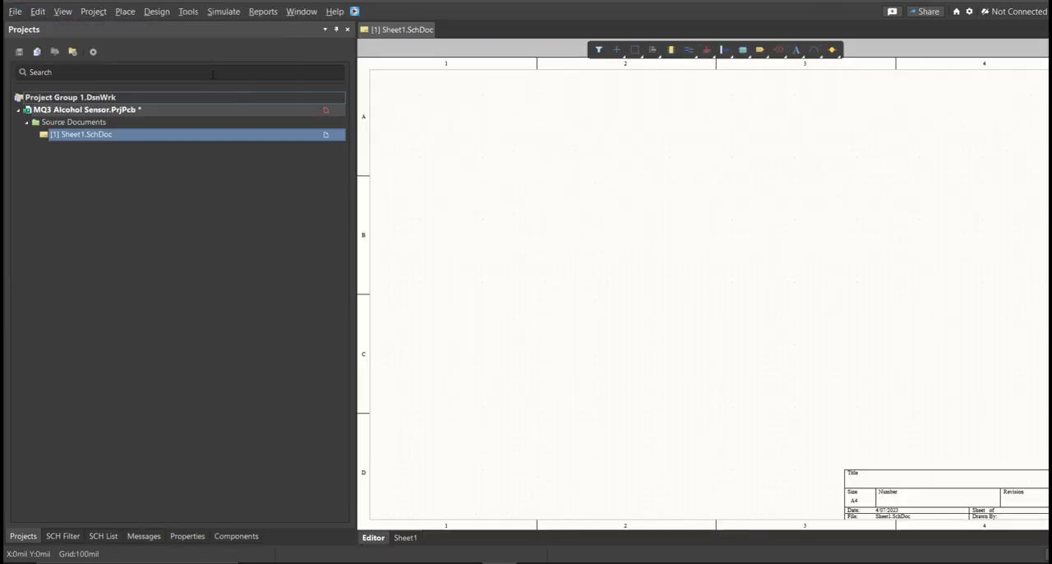
scroll(653, 273, "down", 4, "ctrl")
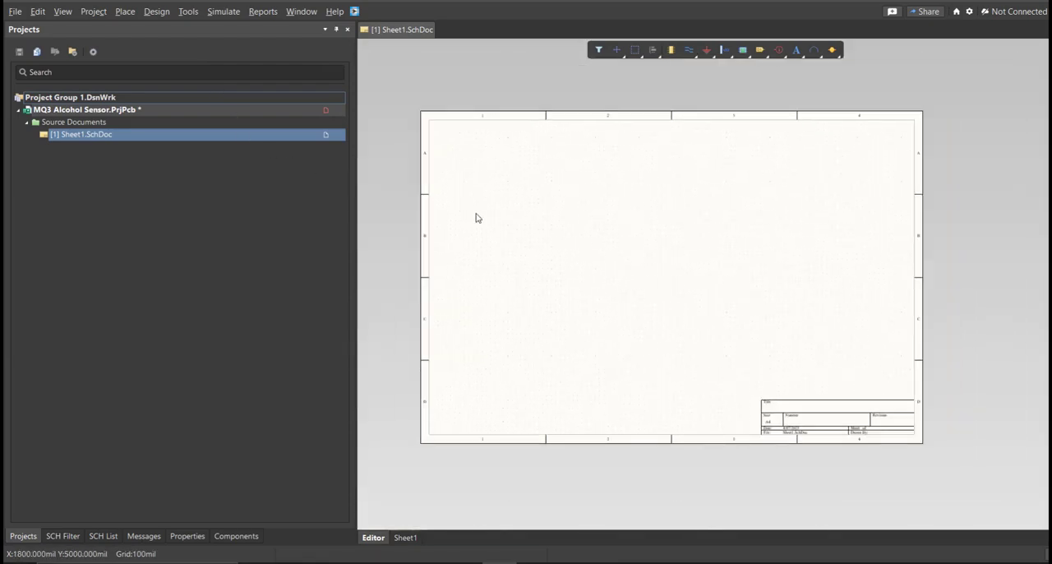
right_click(287, 117)
left_click(312, 176)
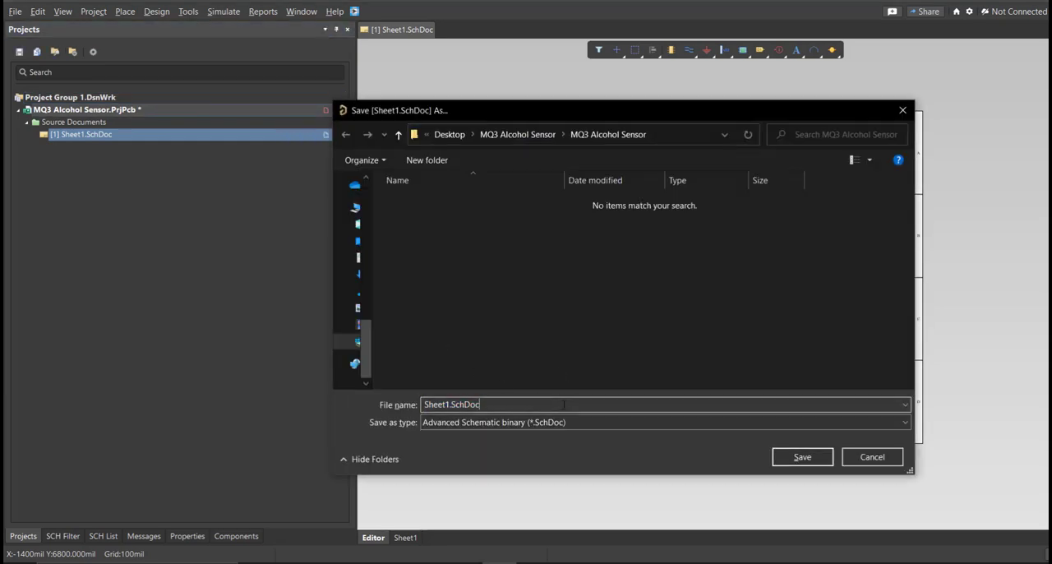
type("MQ3 Alcohol Sensor")
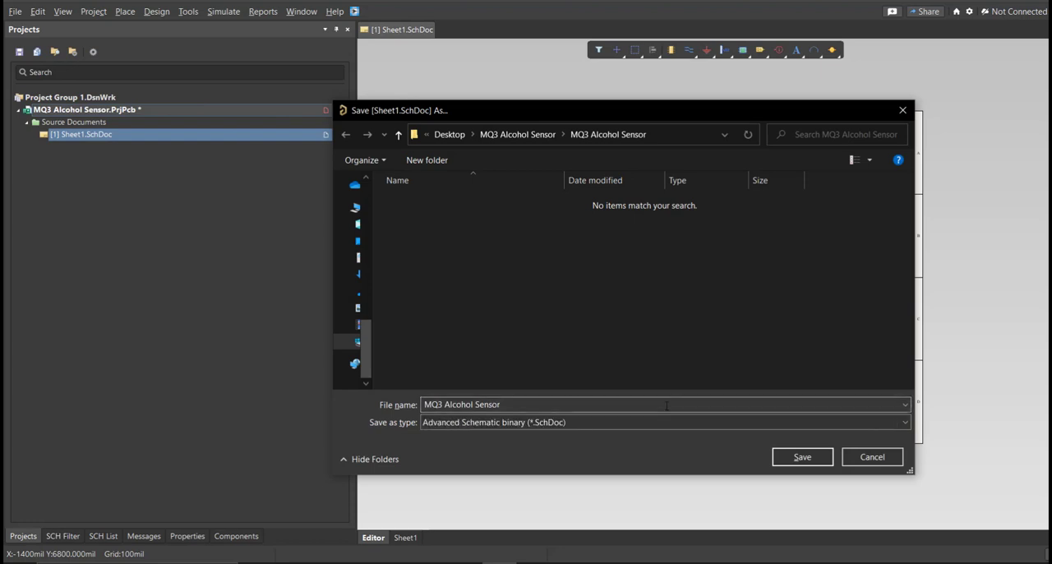
left_click(803, 457)
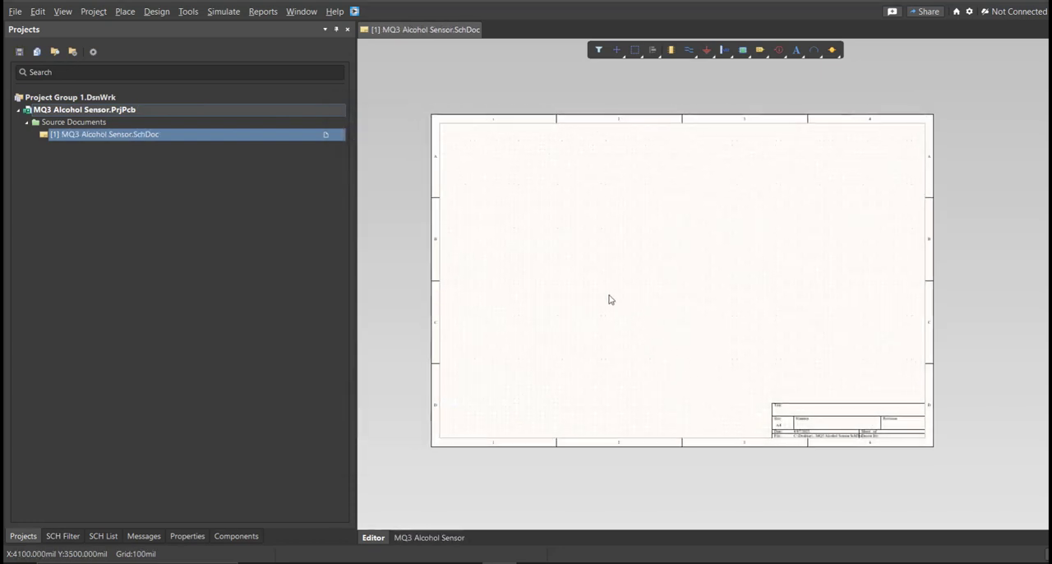
Step: Create a file-based schematic library and save it in the project folder as MQ3 Alcohol Sensor
left_click(10, 13)
mouse_move(49, 44)
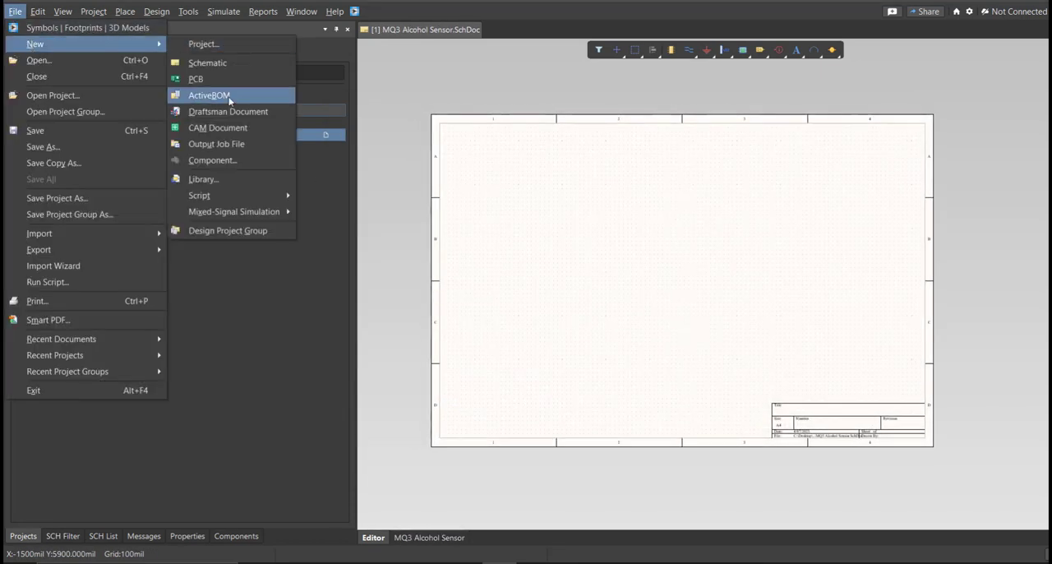
left_click(222, 179)
left_click(526, 311)
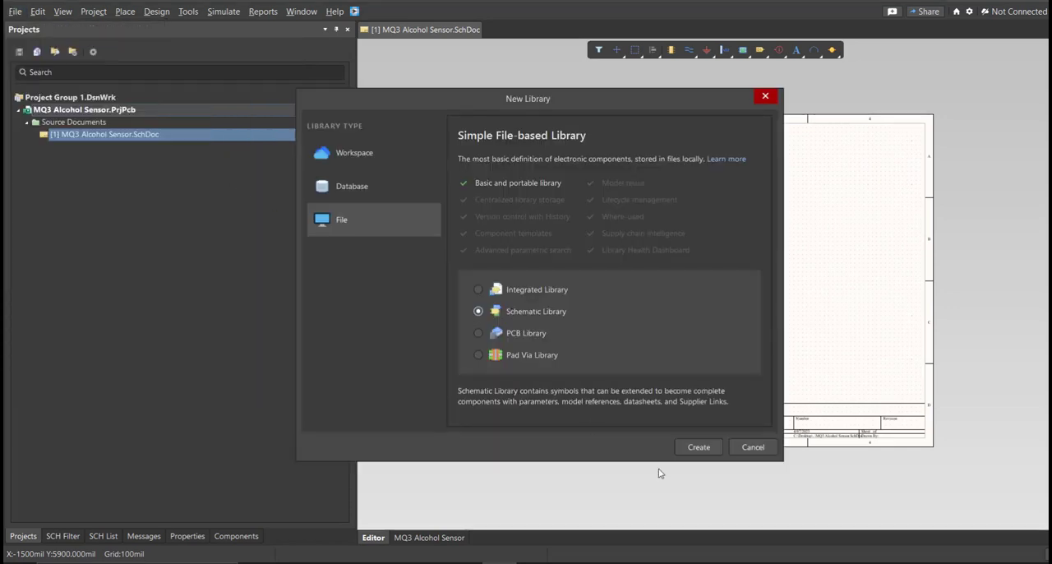
left_click(698, 448)
right_click_drag(721, 281, 678, 314)
key("ctrl+s")
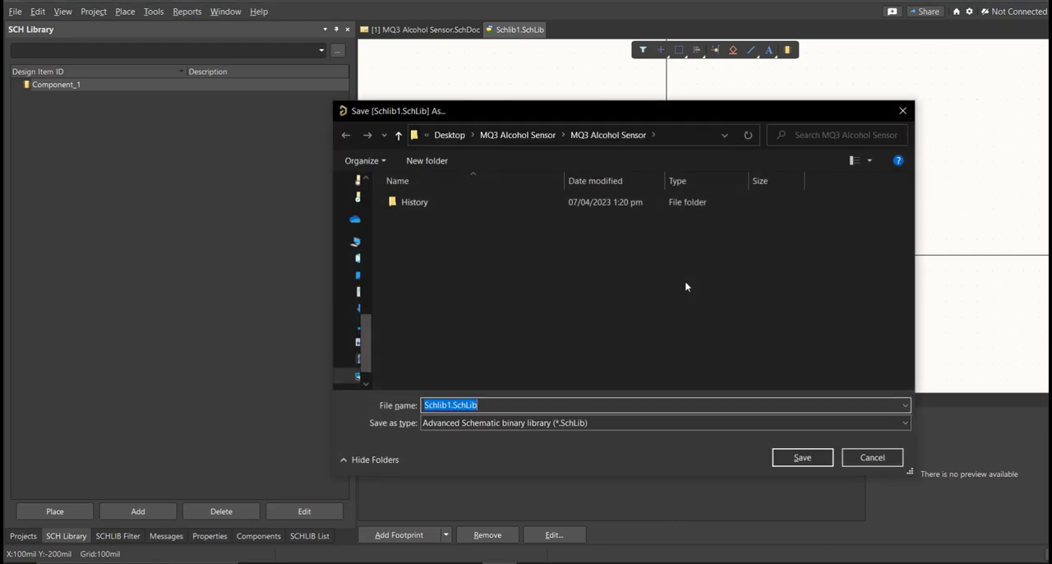
key("ctrl+v")
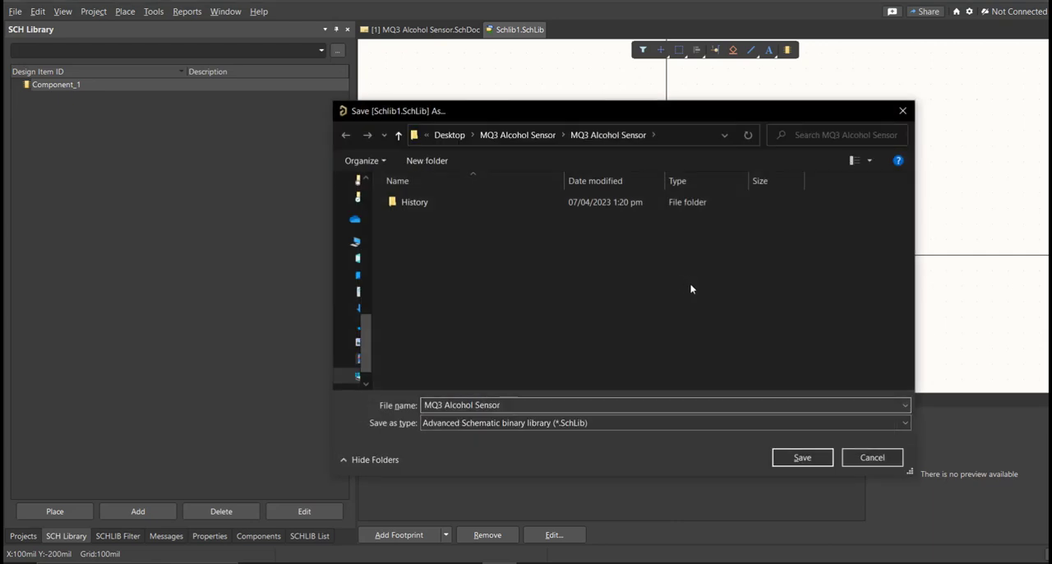
left_click(802, 456)
right_click_drag(700, 337, 633, 282)
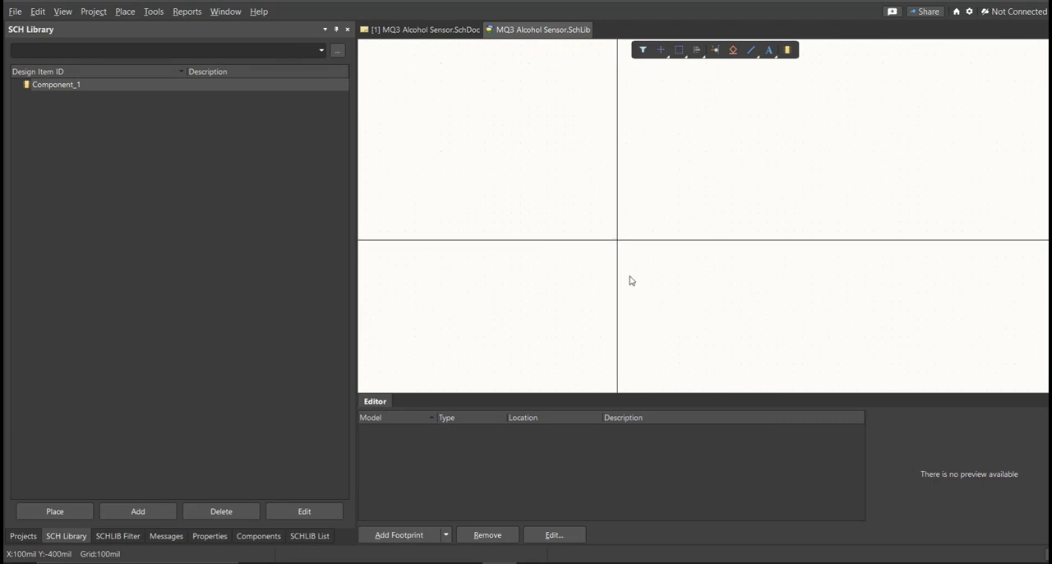
Step: Create a file-based PCB library and save it in the project folder as MQ3 Alcohol Sensor
left_click(15, 11)
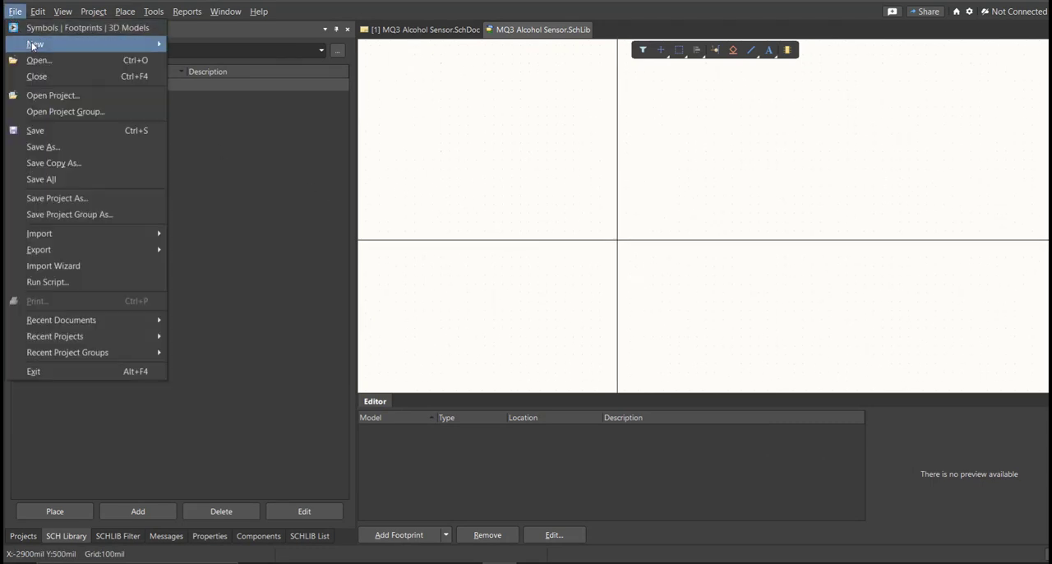
mouse_move(37, 43)
left_click(225, 181)
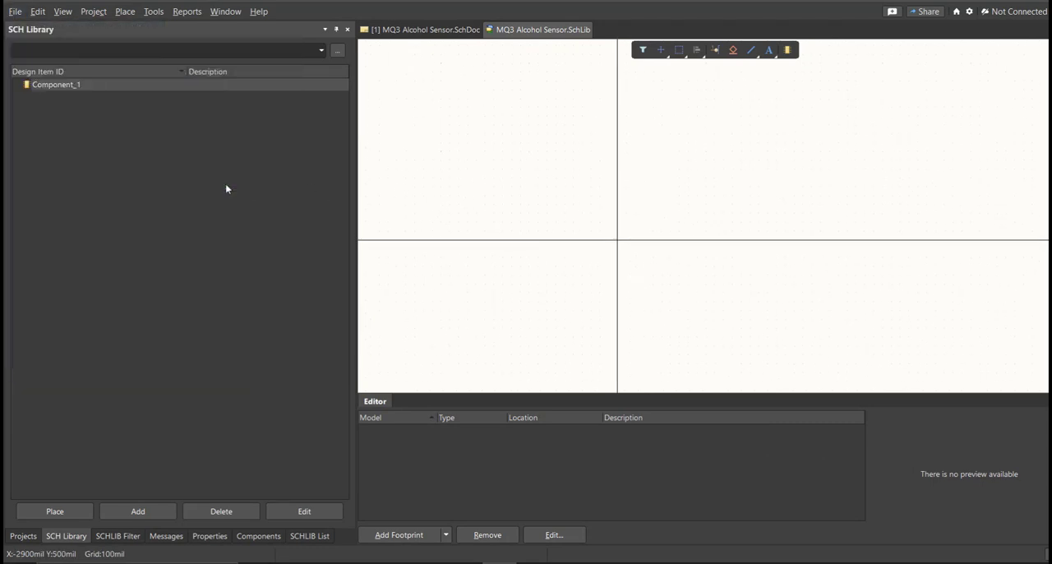
left_click(516, 331)
left_click(679, 449)
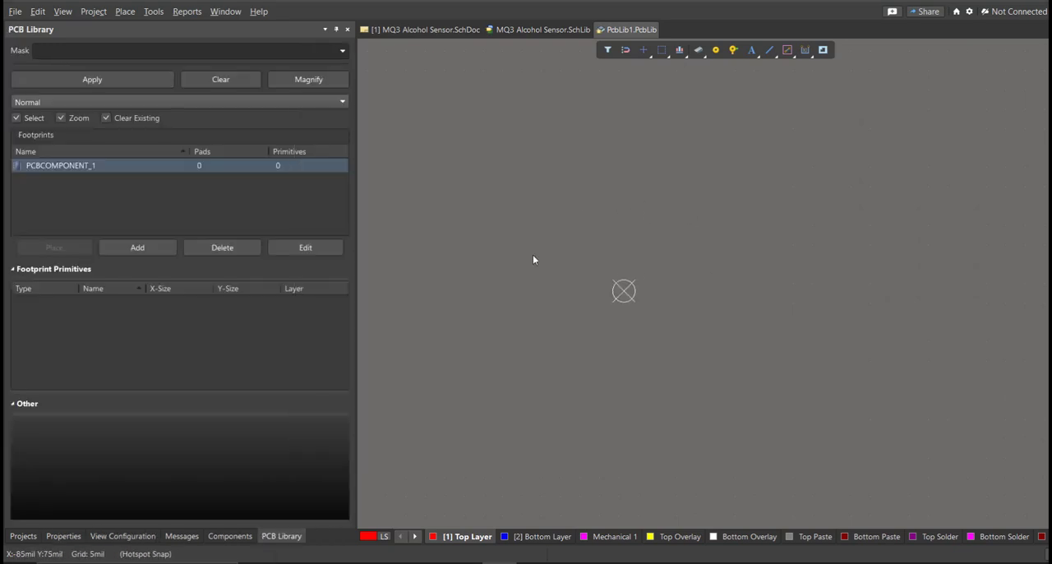
left_click(23, 536)
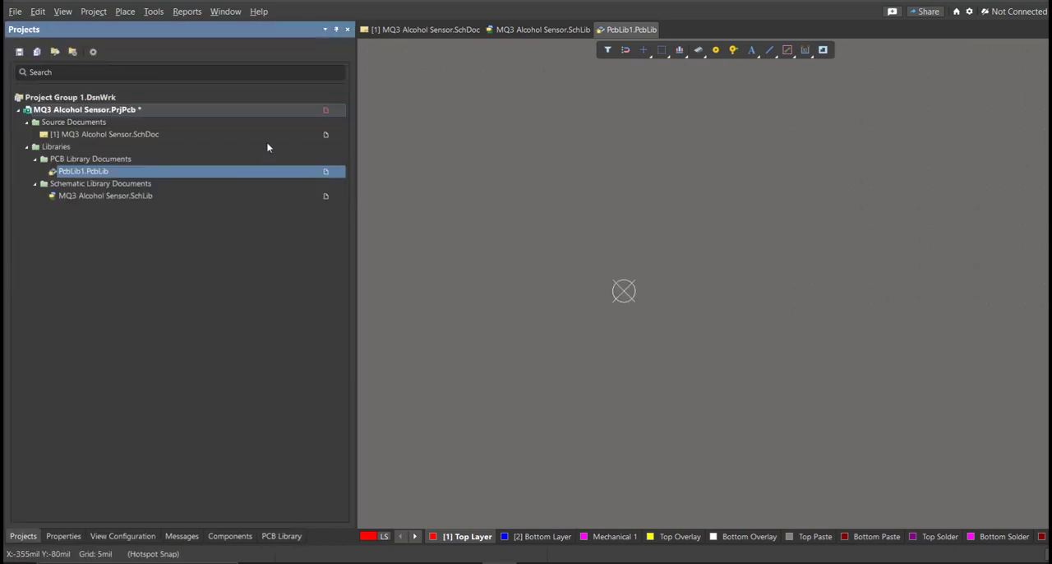
right_click(286, 110)
left_click(323, 182)
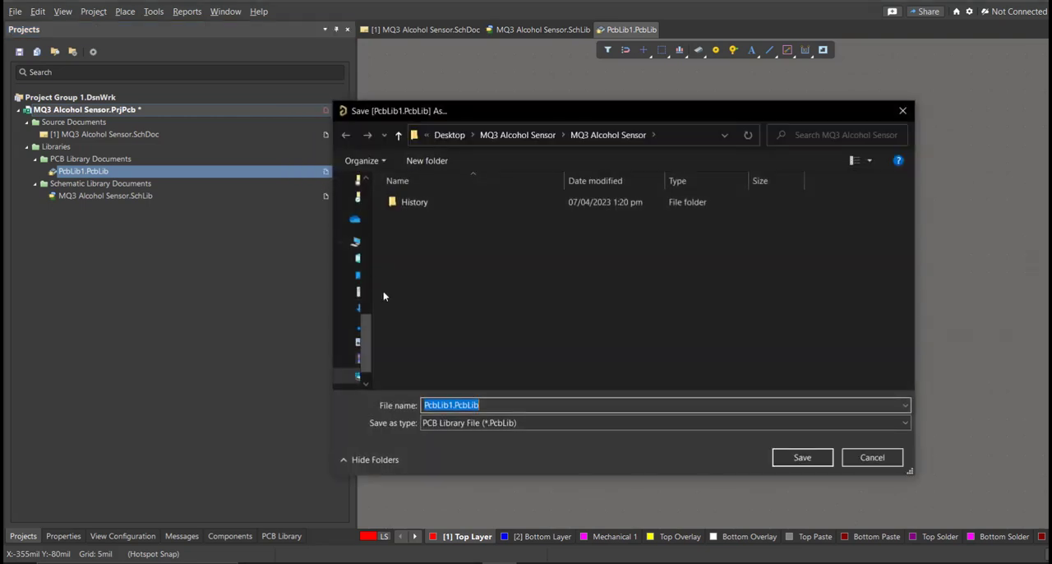
type("MQ3 Alcohol Sensor")
key("Escape")
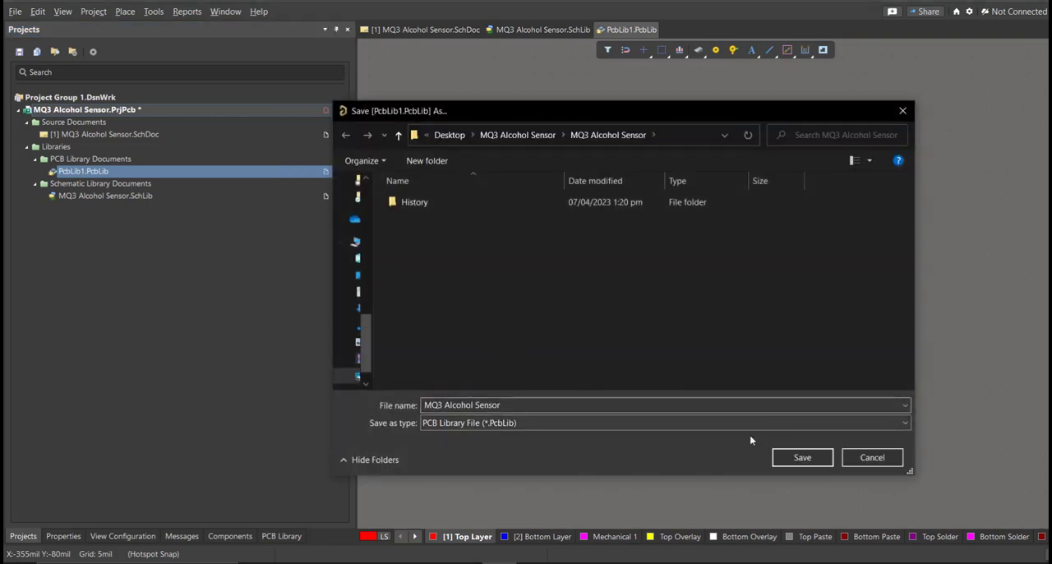
left_click(792, 465)
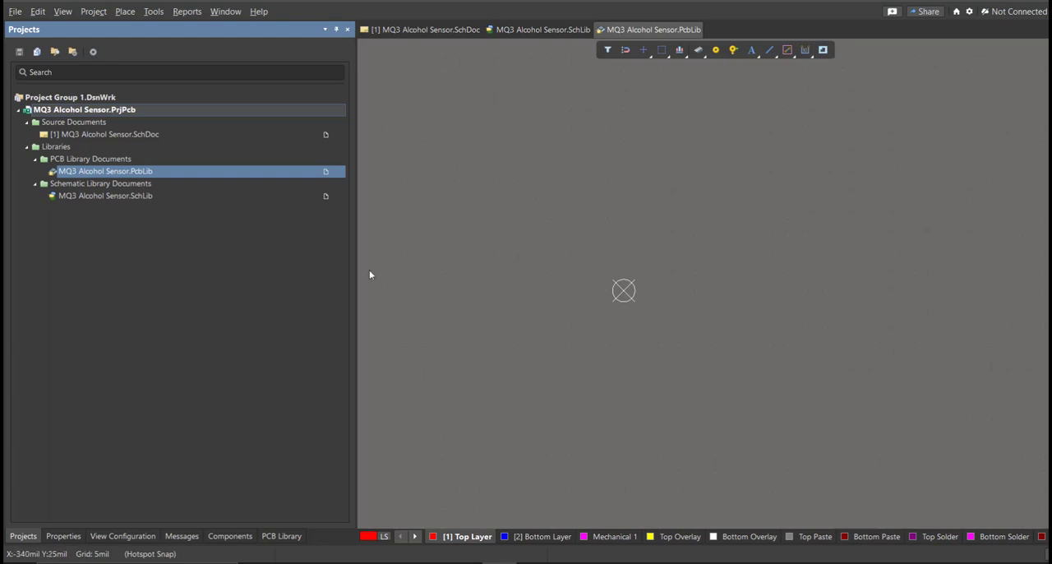
Step: Open the MQ3 Alcohol Sensor schematic and launch the Altium Library Loader over the sheet
double_click(105, 135)
right_click_drag(613, 277, 549, 294)
left_click(355, 11)
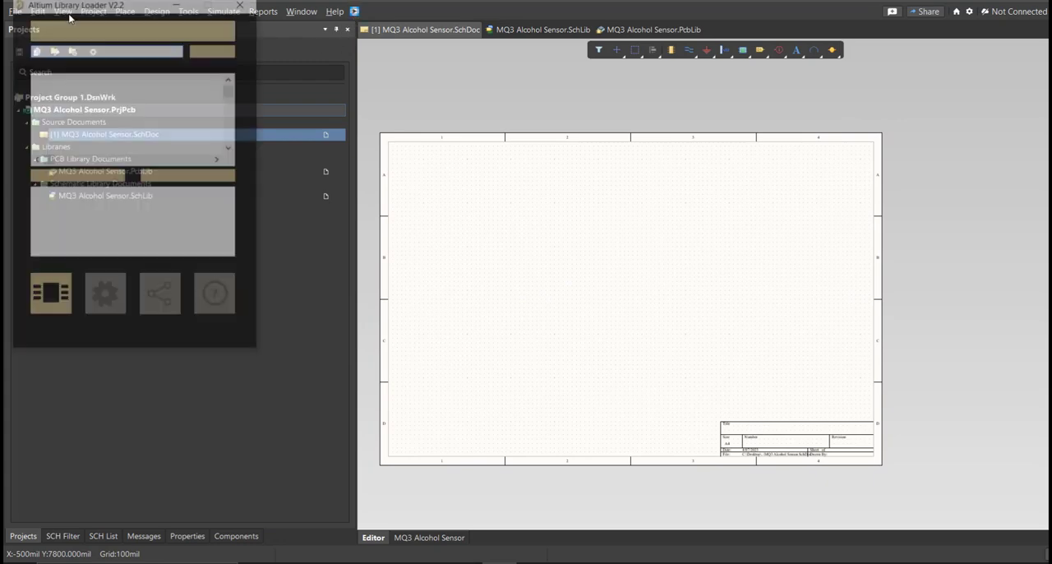
left_click_drag(66, 13, 449, 161)
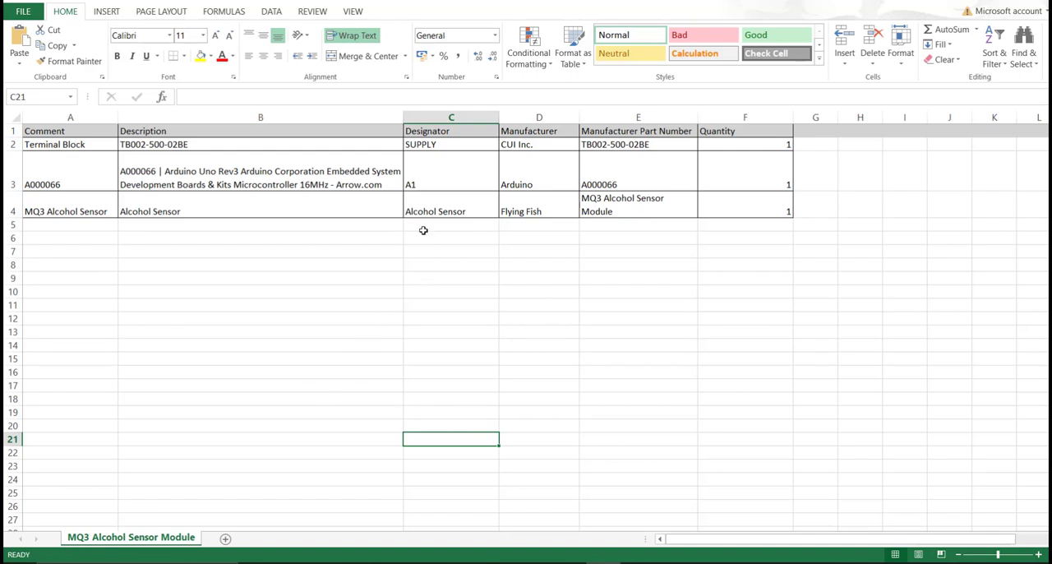
Step: In the Excel parts list, review the component rows and copy the terminal block's manufacturer part number, TB002-500-02BE
left_click_drag(87, 133, 732, 197)
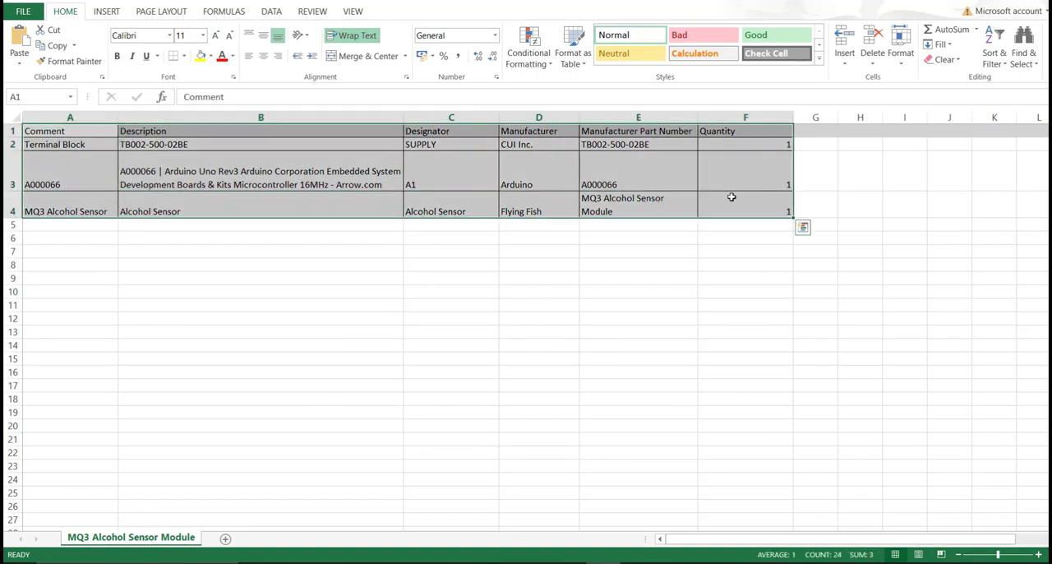
left_click_drag(670, 145, 683, 209)
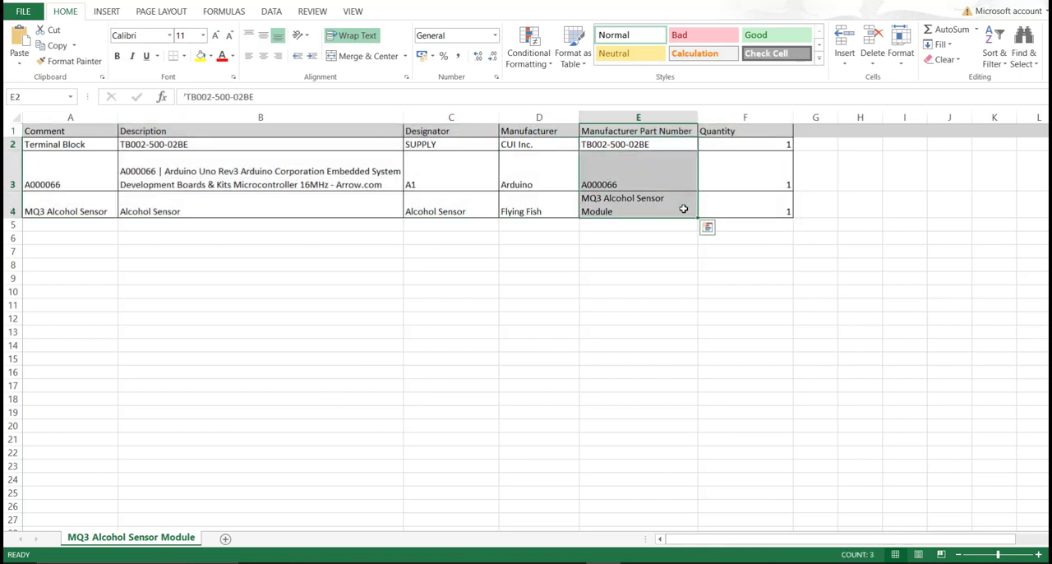
left_click(653, 144)
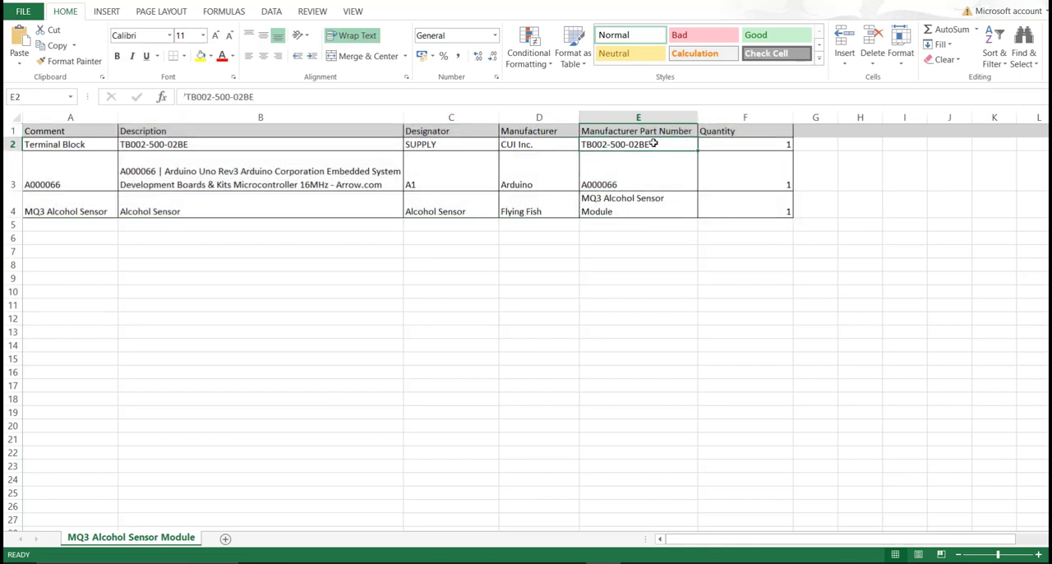
double_click(653, 144)
left_click_drag(653, 144, 584, 146)
key("ctrl+c")
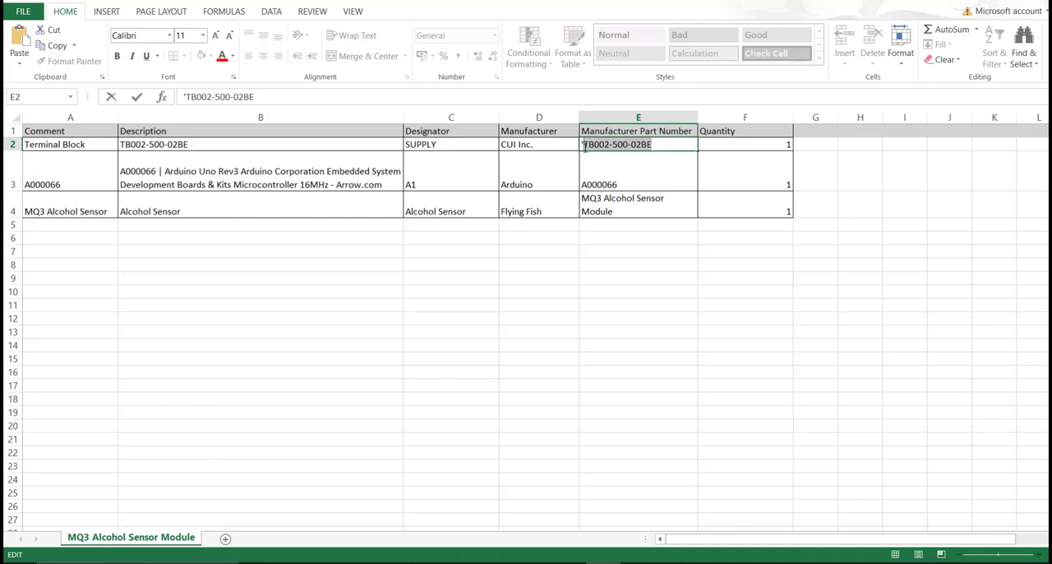
Step: Back in Altium Designer, search the Library Loader for TB002-500-02BE and add that terminal block to the design
left_click(500, 561)
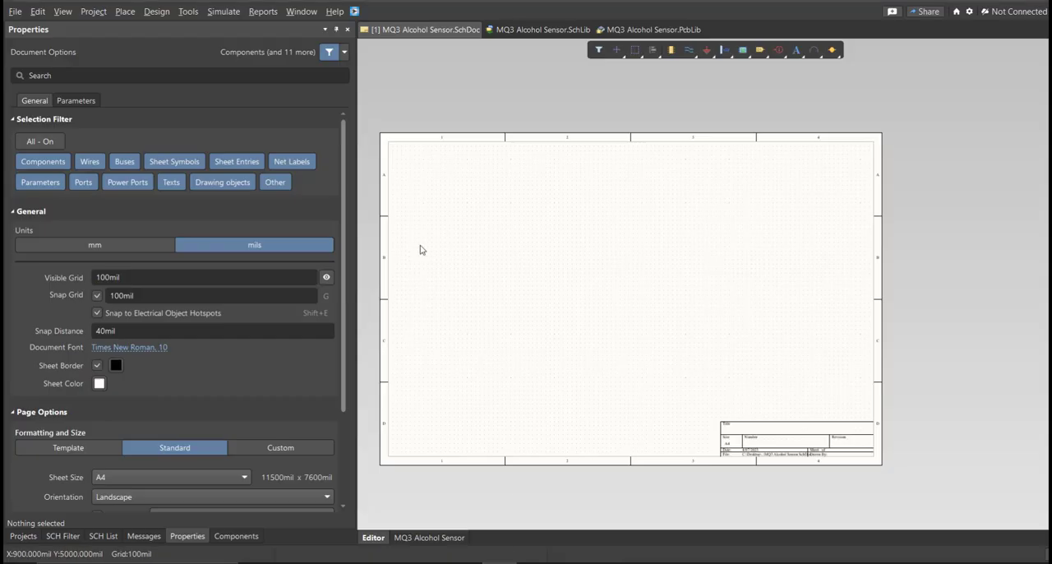
left_click(354, 11)
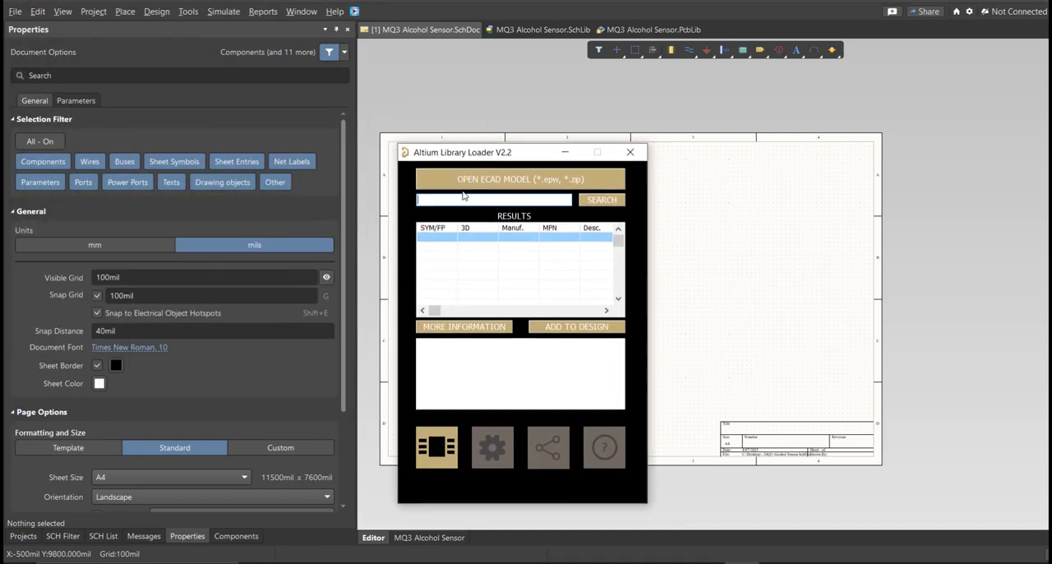
left_click(467, 200)
key("ctrl+v")
left_click(584, 205)
left_click(562, 332)
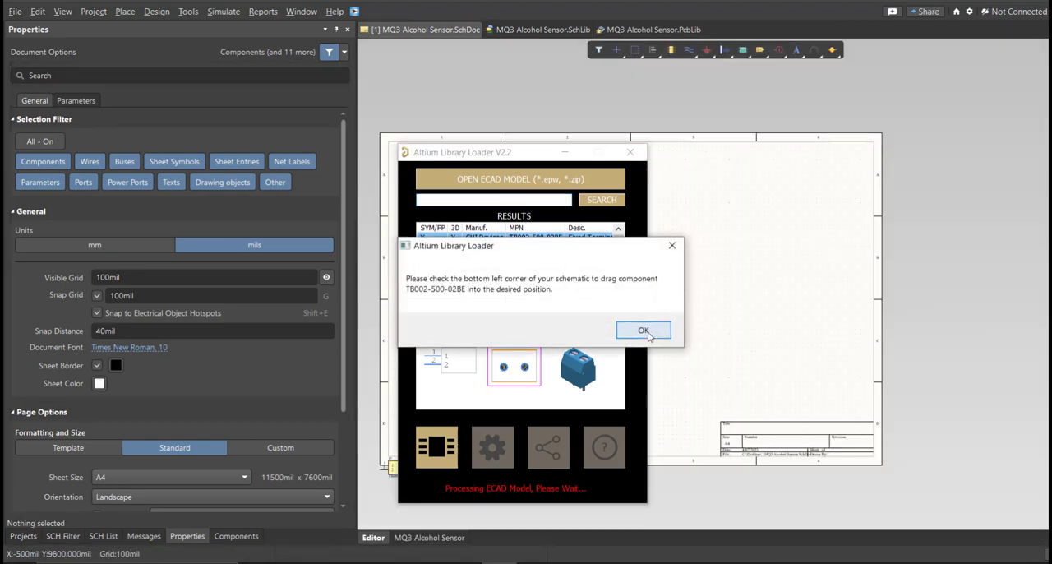
left_click(642, 327)
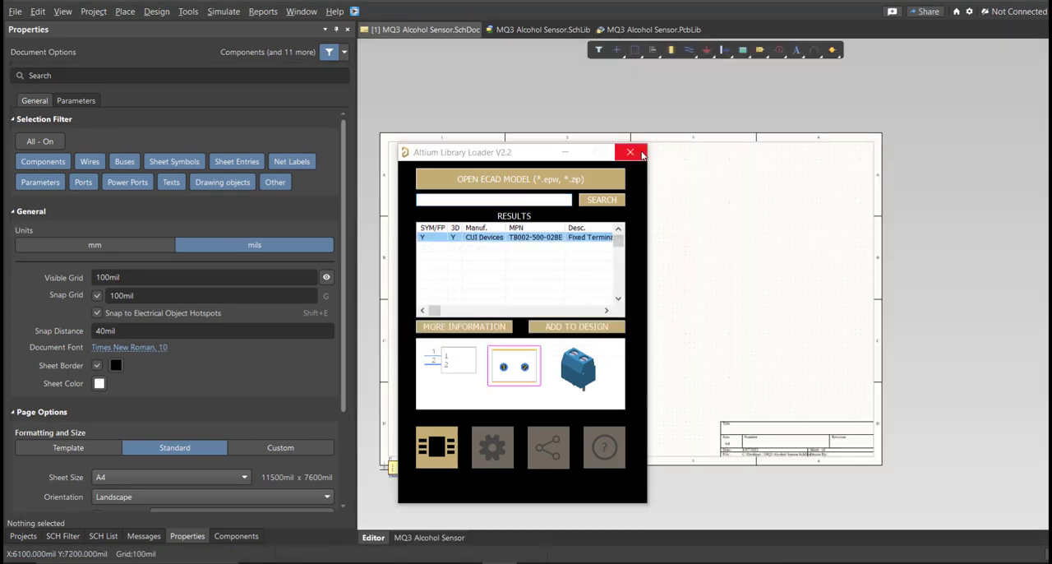
Step: Close the Library Loader and inspect the TB002-500-02BE terminal block's symbol and 3D model in the schematic library
left_click(644, 155)
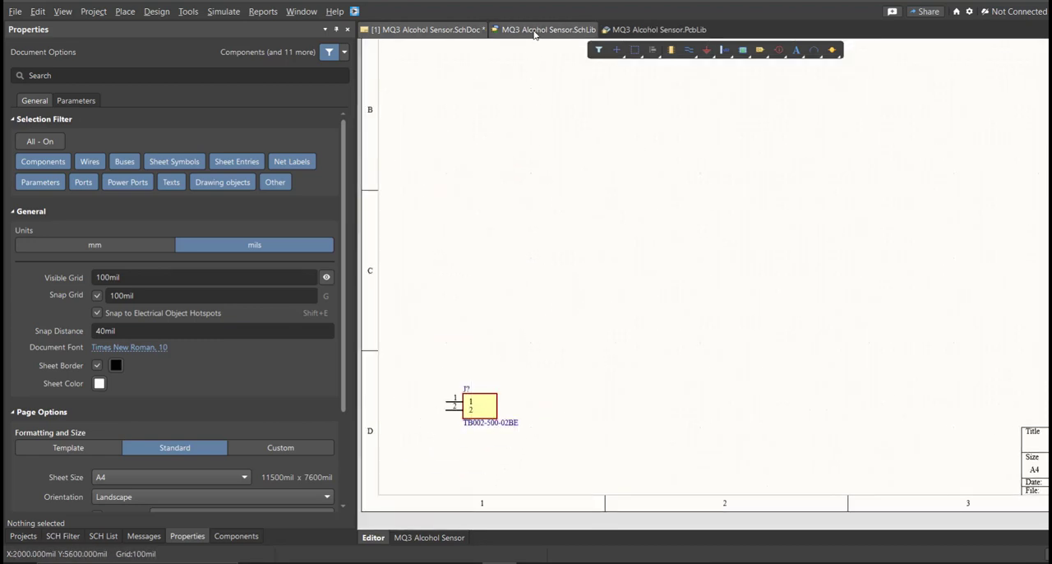
left_click(543, 30)
left_click(82, 84)
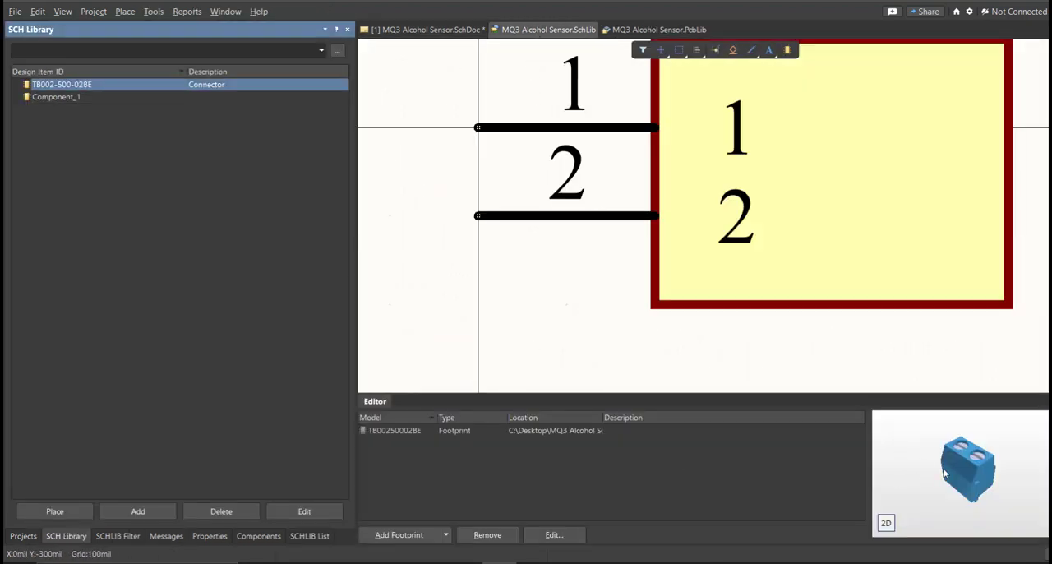
left_click_drag(1010, 480, 890, 449)
Step: Set the TB002-500-02BE component's comment to Terminal Block and save the schematic library
double_click(106, 84)
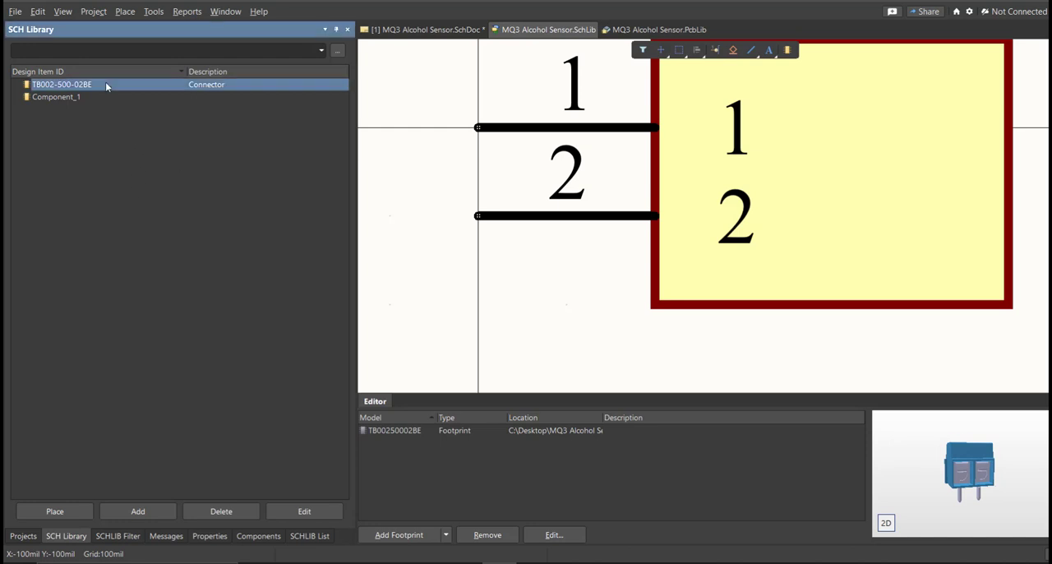
left_click(125, 178)
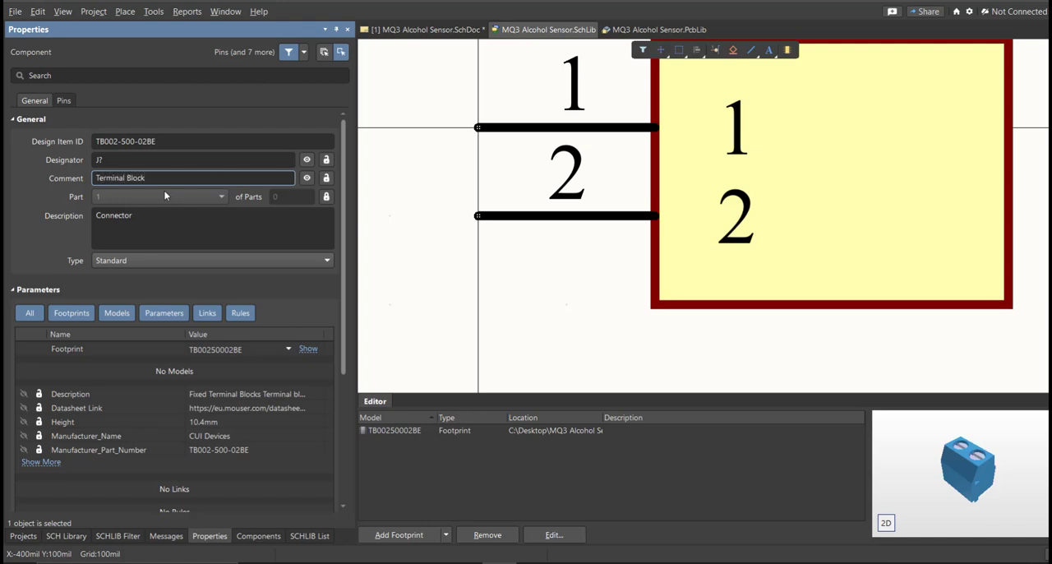
right_click_drag(495, 285, 477, 293)
key("f")
key("s")
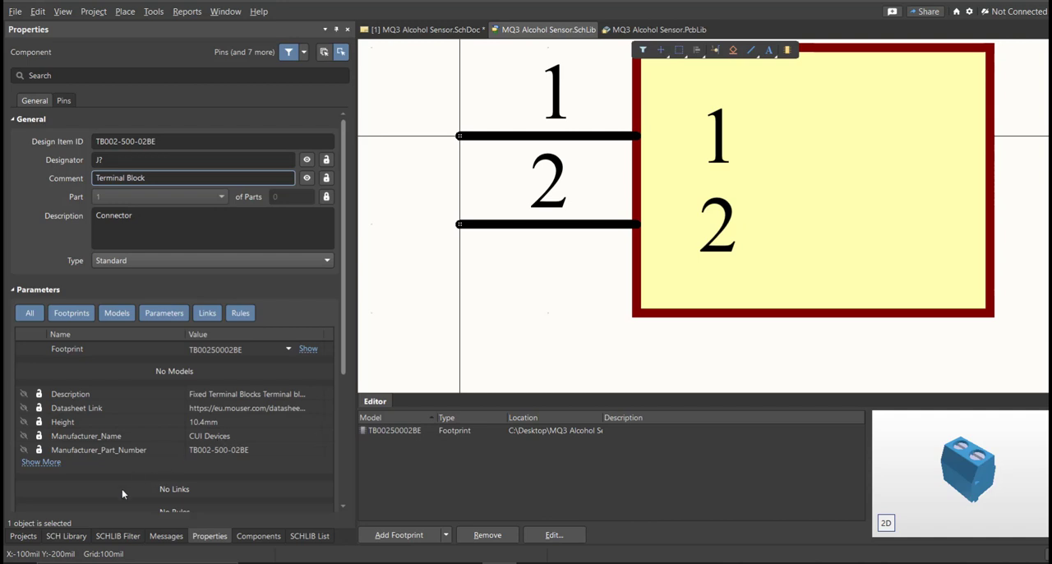
Step: Place the updated TB002-500-02BE component from the schematic library on the sheet, beside the original terminal block
left_click(65, 537)
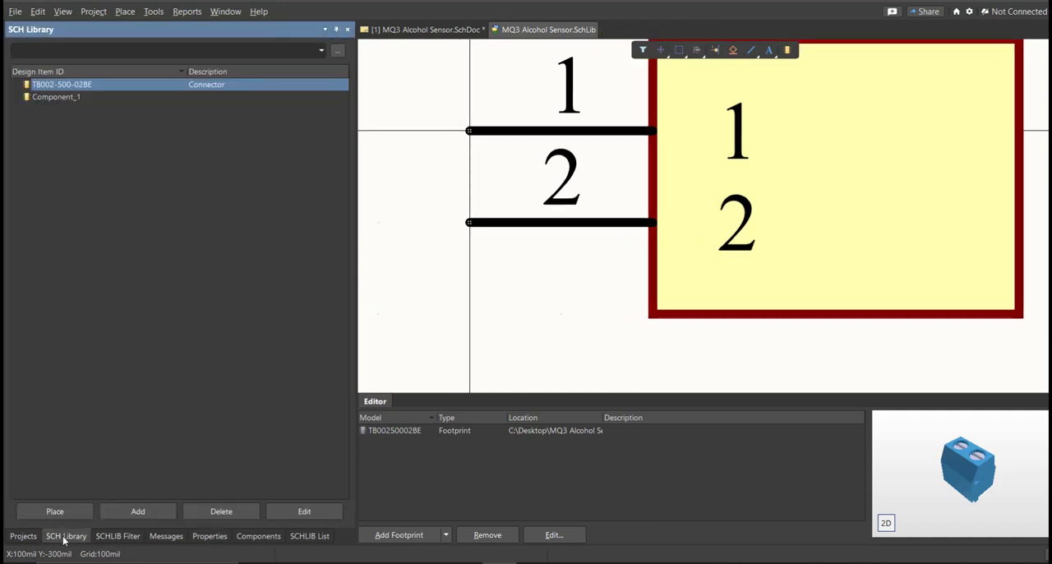
left_click(196, 98)
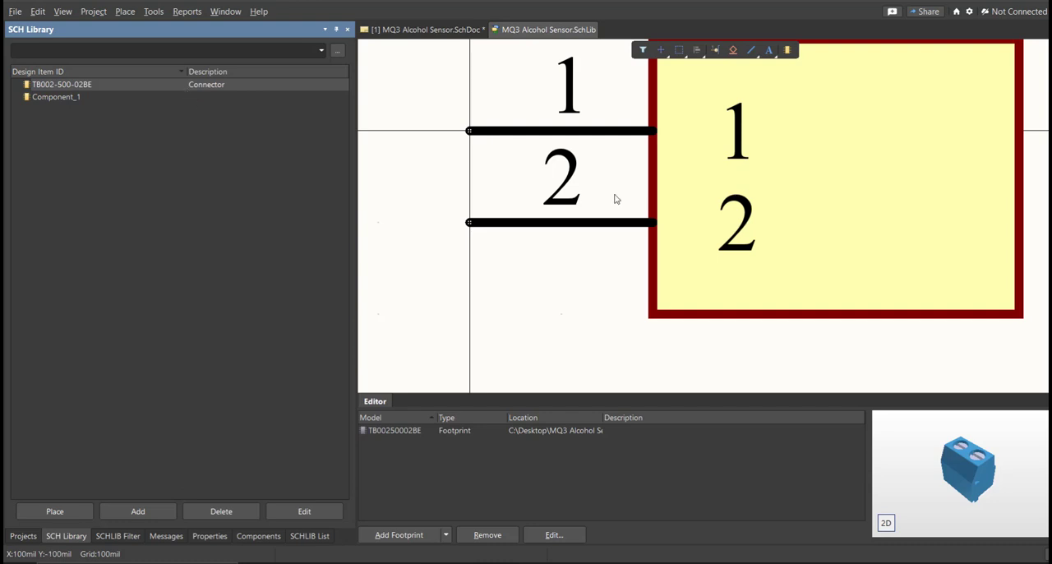
scroll(521, 244, "down", 3, "ctrl")
left_click(92, 89)
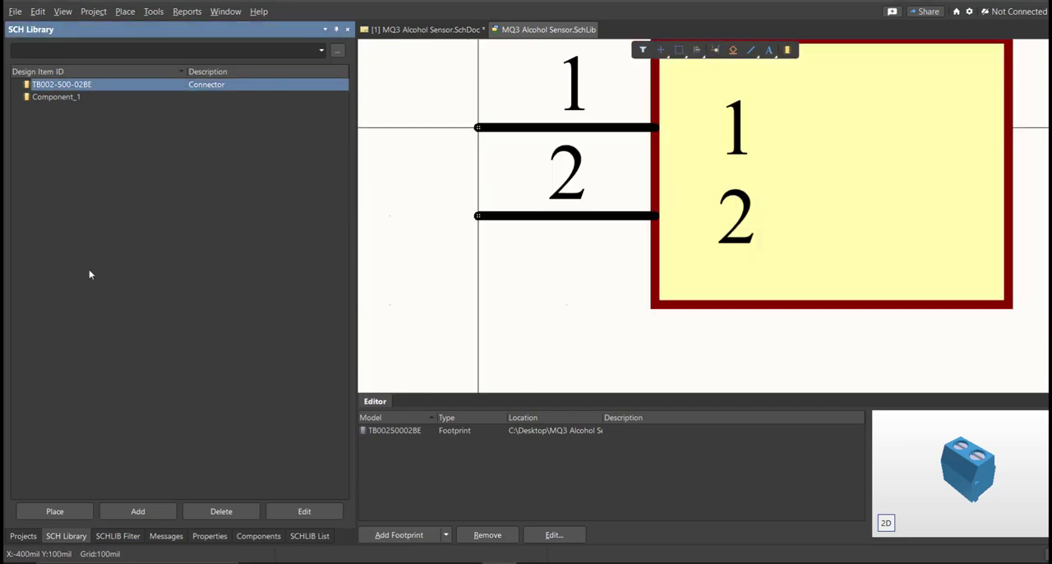
left_click(54, 511)
scroll(526, 438, "up", 4, "ctrl")
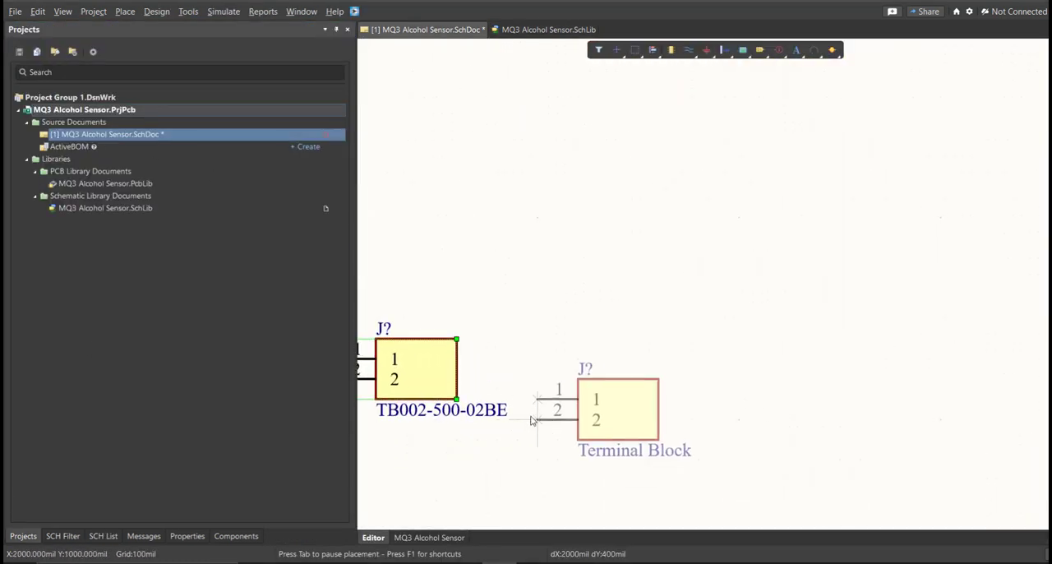
right_click_drag(536, 422, 697, 429)
left_click(705, 391)
right_click(699, 408)
Step: Select the original and the updated terminal block in turn on the schematic to compare them
right_click_drag(589, 470, 587, 413)
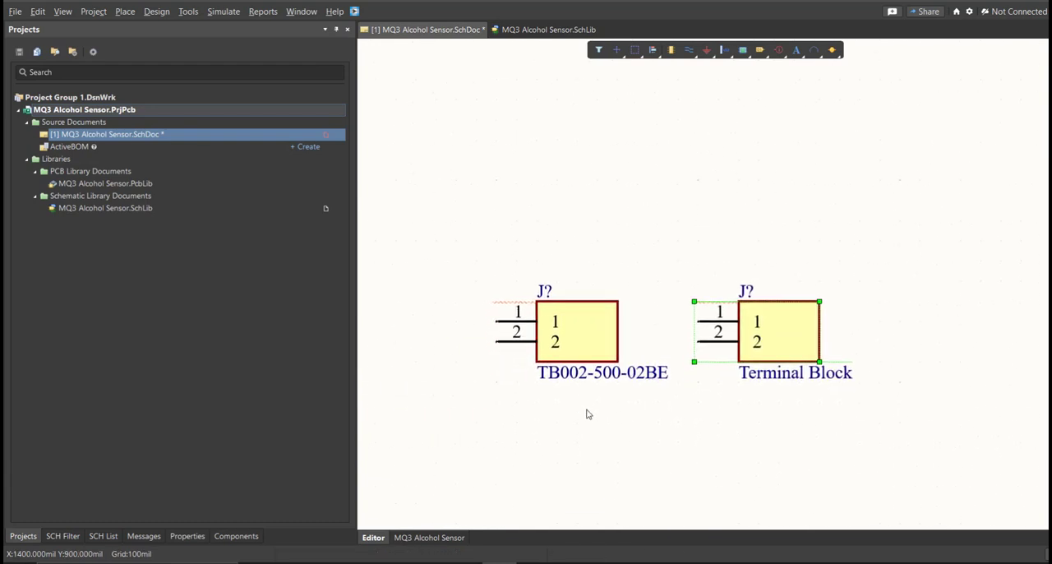
left_click_drag(643, 268, 491, 405)
left_click_drag(883, 230, 773, 341)
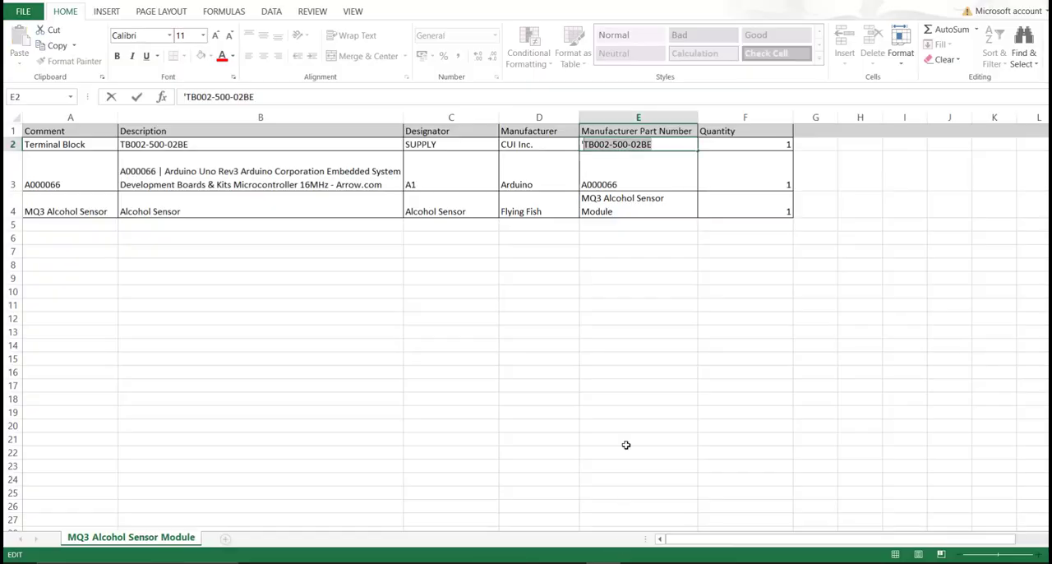
left_click(638, 346)
Step: Switch to the Excel parts list and review the three manufacturer part numbers
left_click_drag(617, 143, 637, 208)
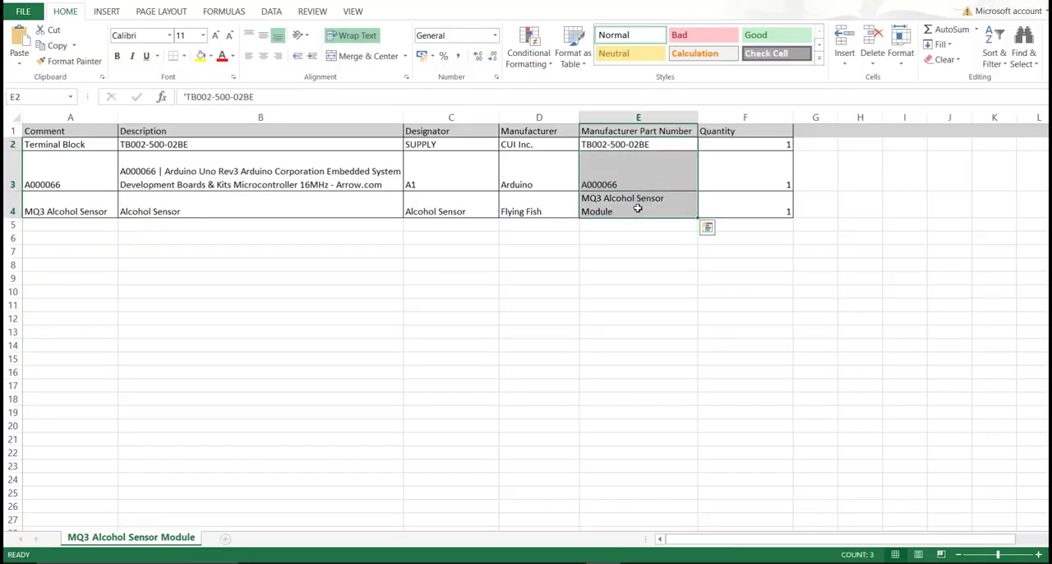
left_click(618, 324)
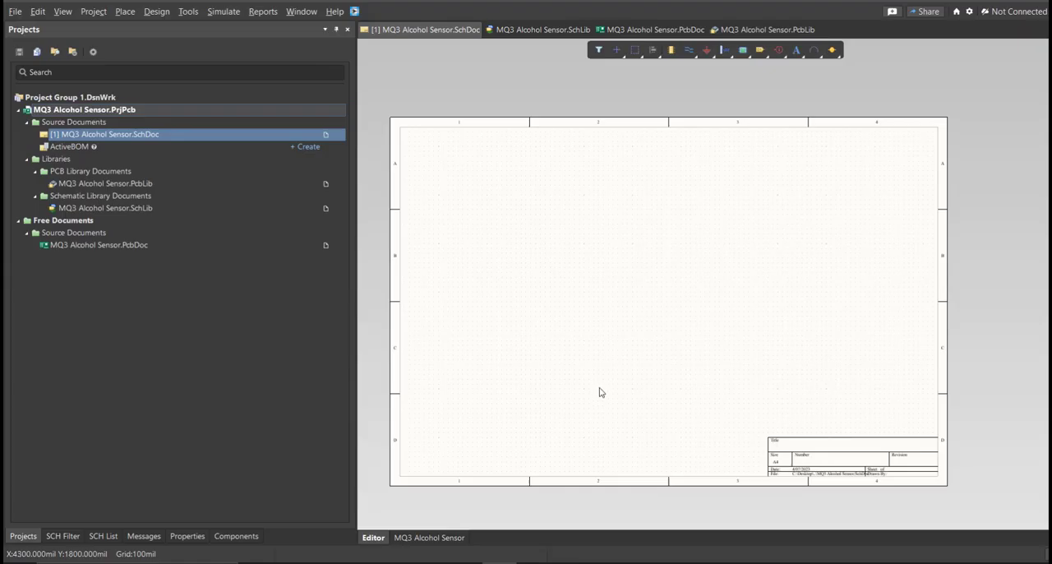
Step: Back in Altium Designer, open the schematic library and examine the TB002-500-02BE, MQ3 Alcohol Sensor and A000066 components with their 3D previews
right_click_drag(483, 328, 497, 322)
scroll(494, 317, "up", 1, "ctrl")
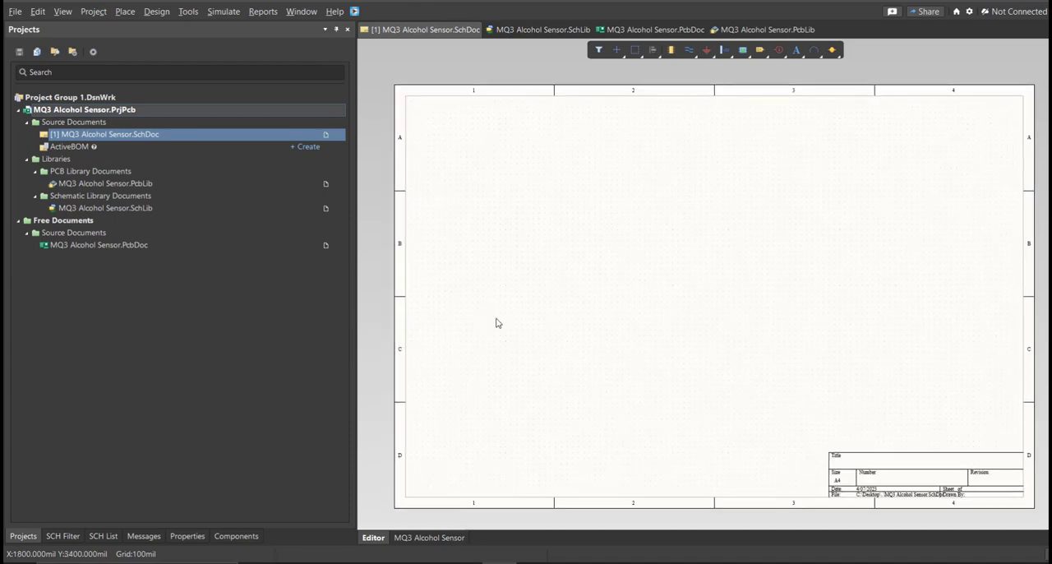
right_click_drag(541, 357, 538, 354)
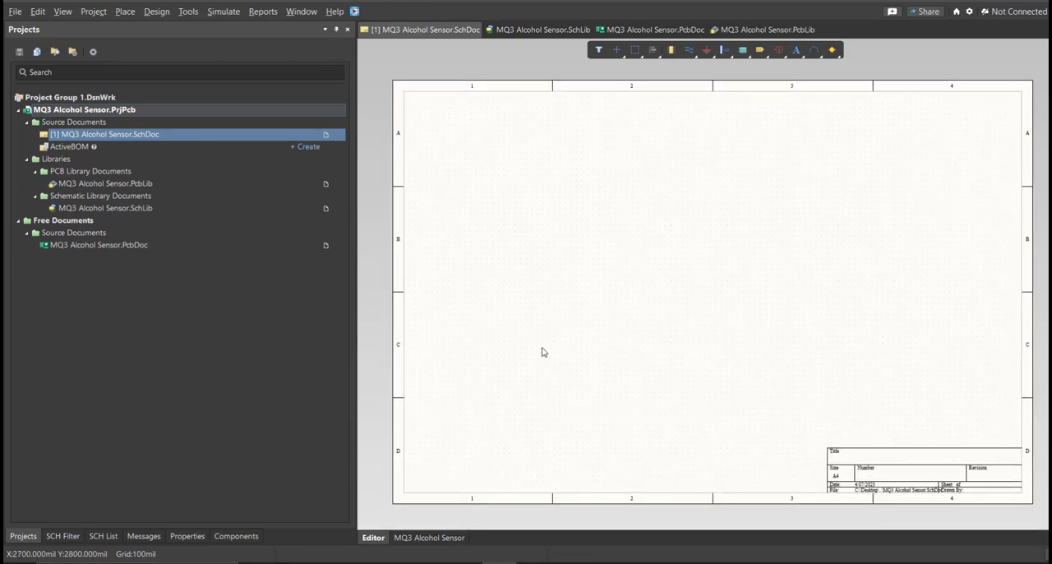
double_click(124, 209)
left_click(82, 538)
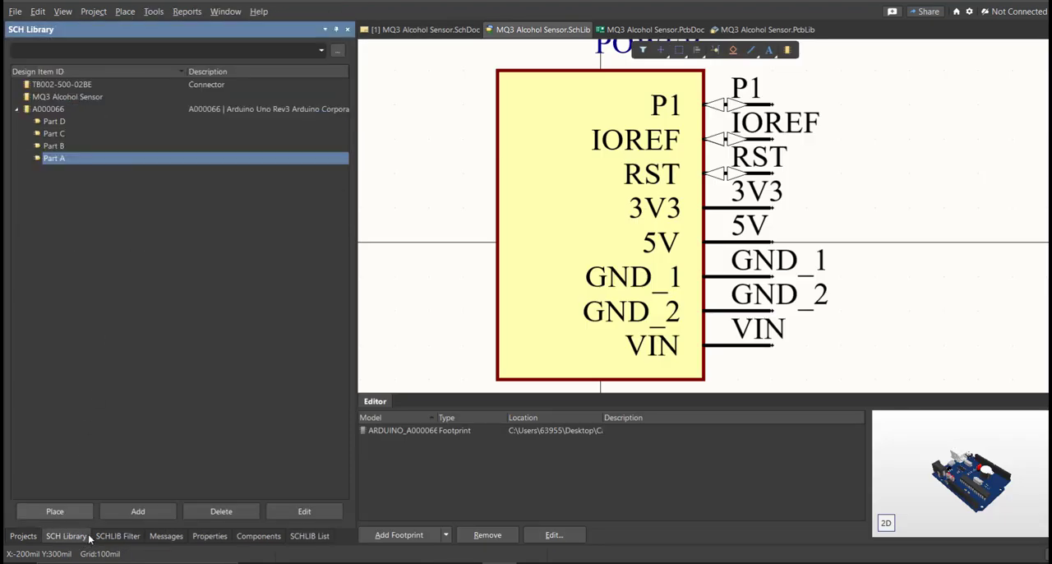
left_click(66, 86)
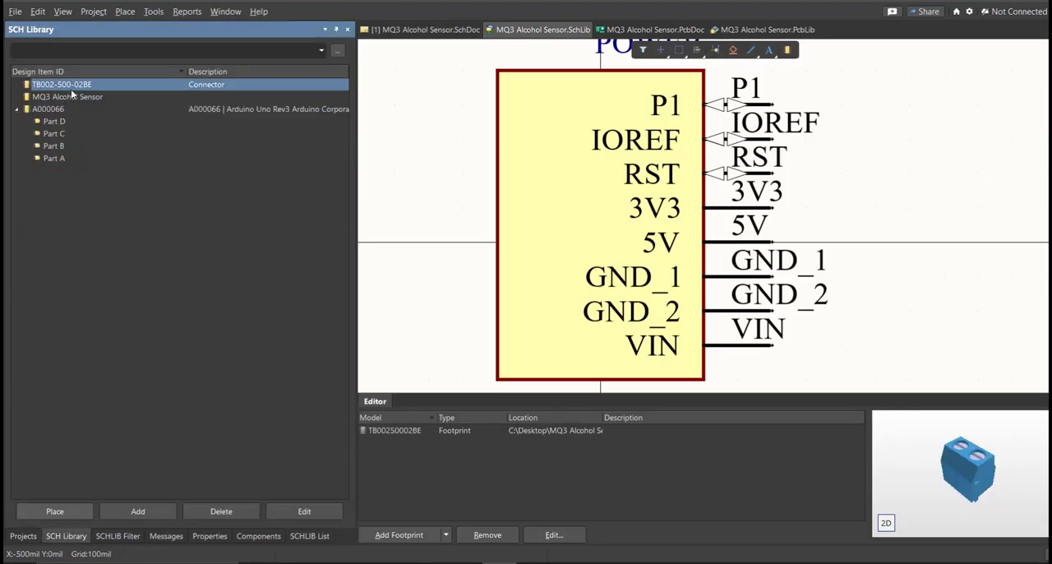
left_click_drag(603, 418, 520, 418)
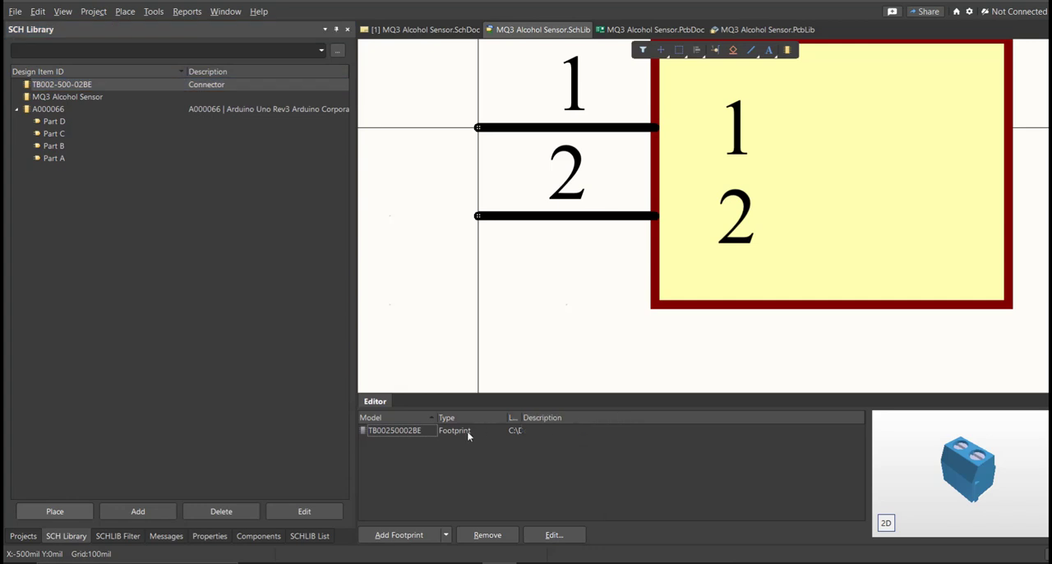
left_click(985, 467)
right_click_drag(960, 476, 978, 487)
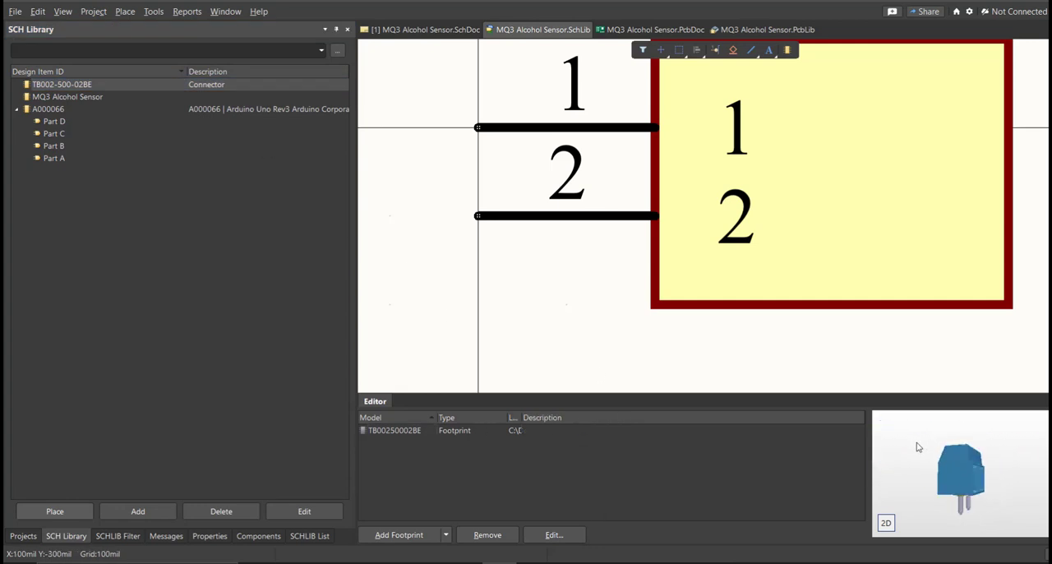
left_click(76, 96)
left_click(77, 108)
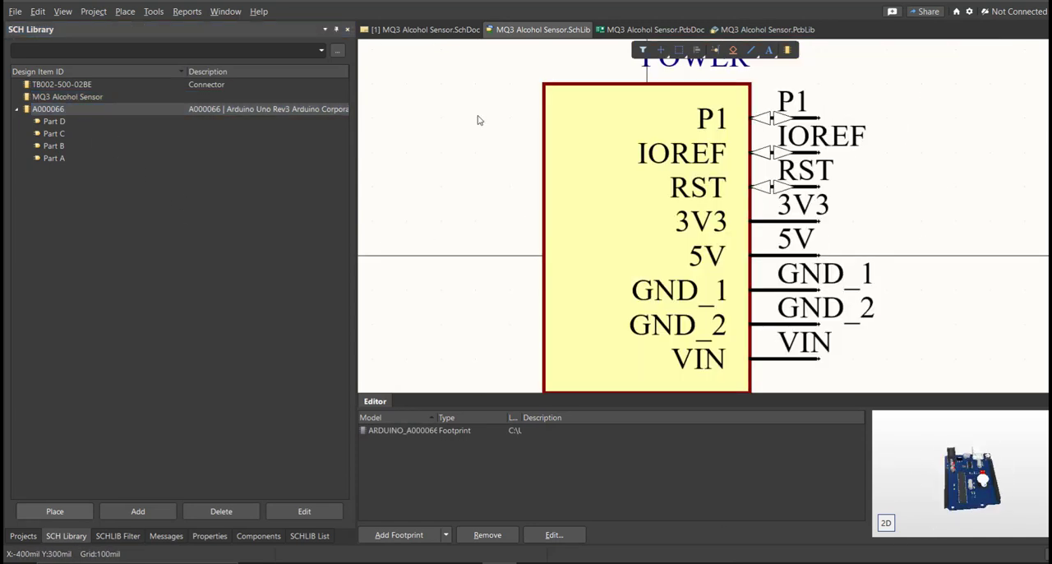
Step: Return to the MQ3 Alcohol Sensor schematic and choose MQ3 Alcohol Sensor.SchLib as the component source
left_click(428, 30)
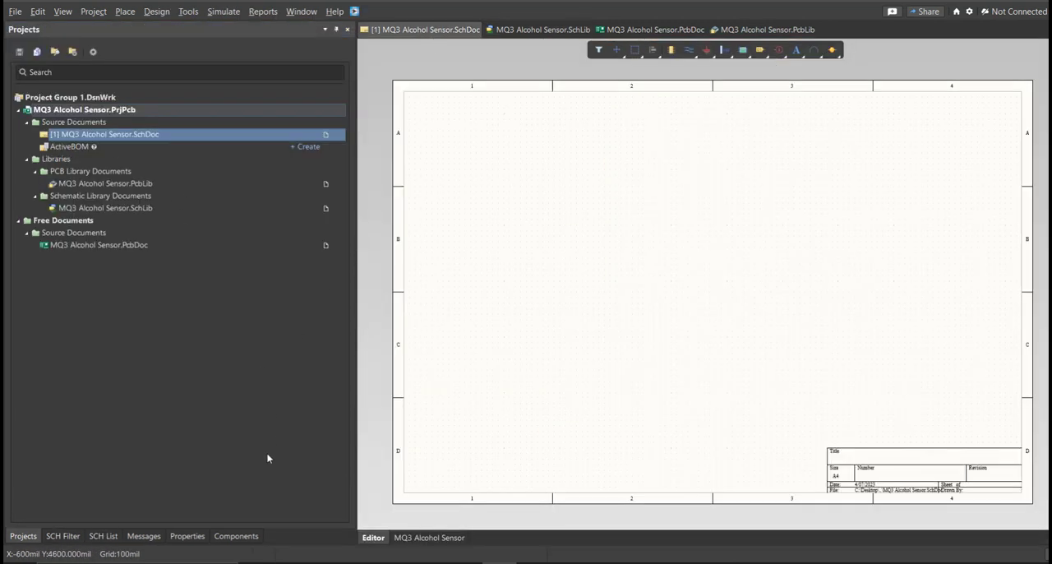
left_click(239, 536)
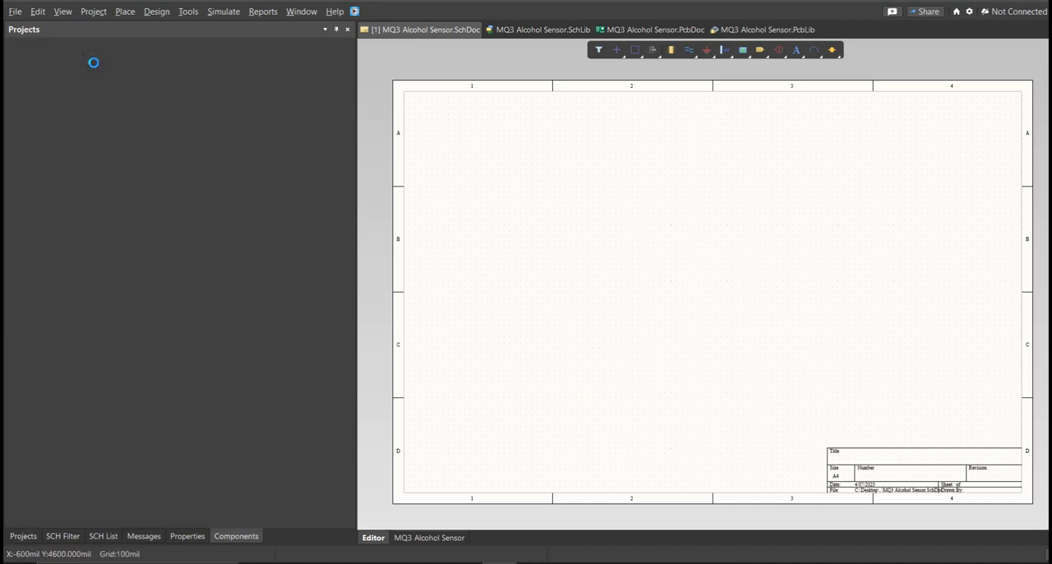
left_click(102, 56)
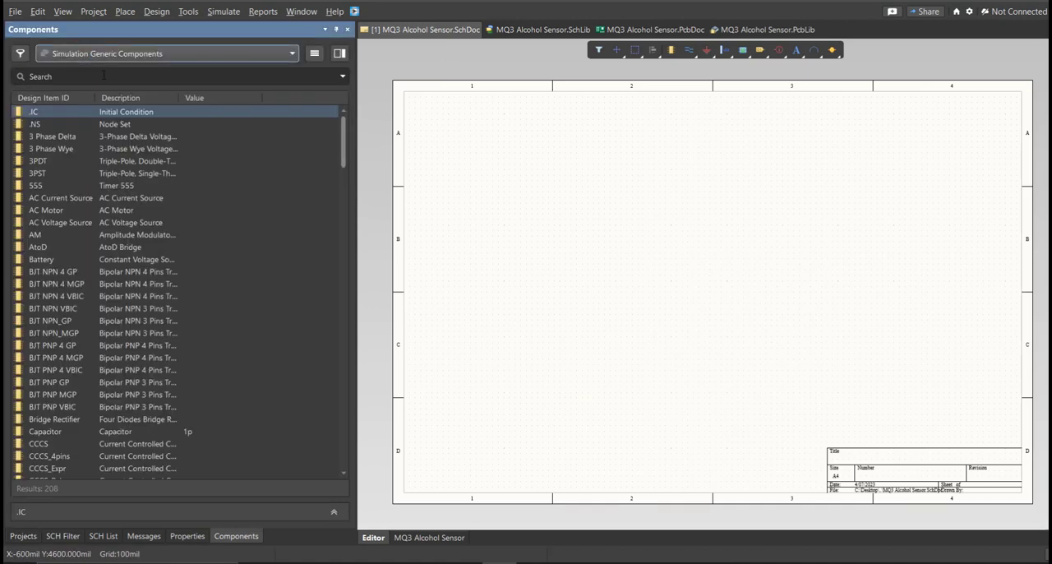
left_click(91, 87)
mouse_move(502, 278)
right_mouse_down()
mouse_move(479, 290)
mouse_move(483, 278)
right_mouse_up()
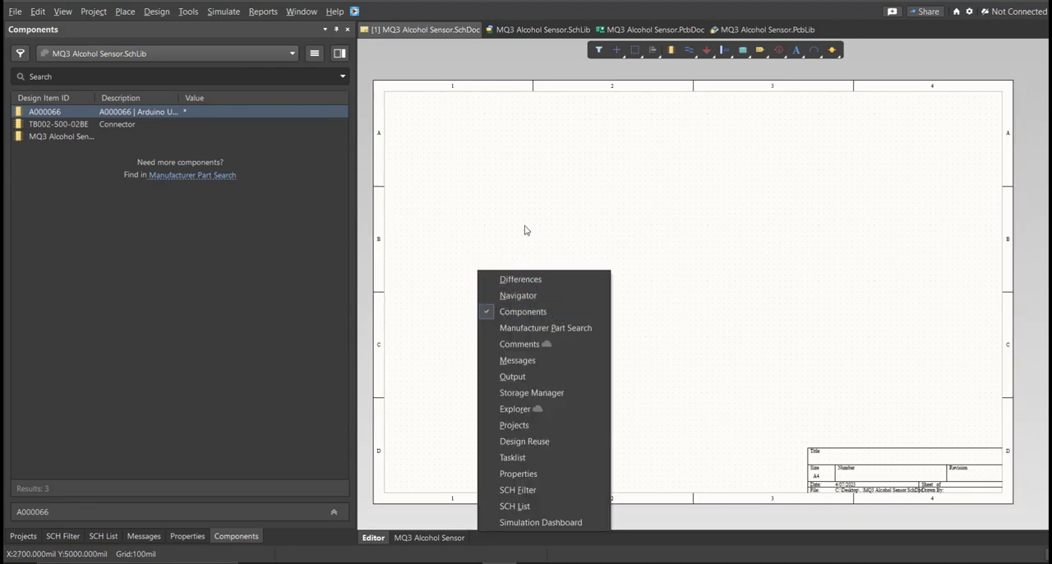
left_click(489, 226)
right_click_drag(442, 277, 490, 265)
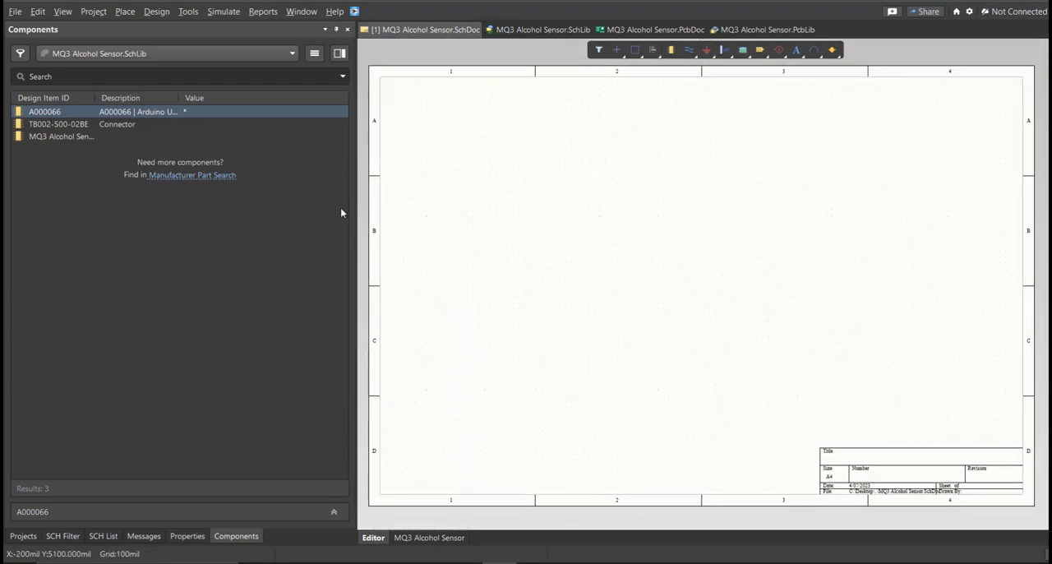
Step: Place the four parts of the A000066 Arduino in a vertical column in the sheet's first zone
double_click(153, 115)
left_click(465, 197)
left_click(465, 277)
left_click(467, 335)
left_click(456, 422)
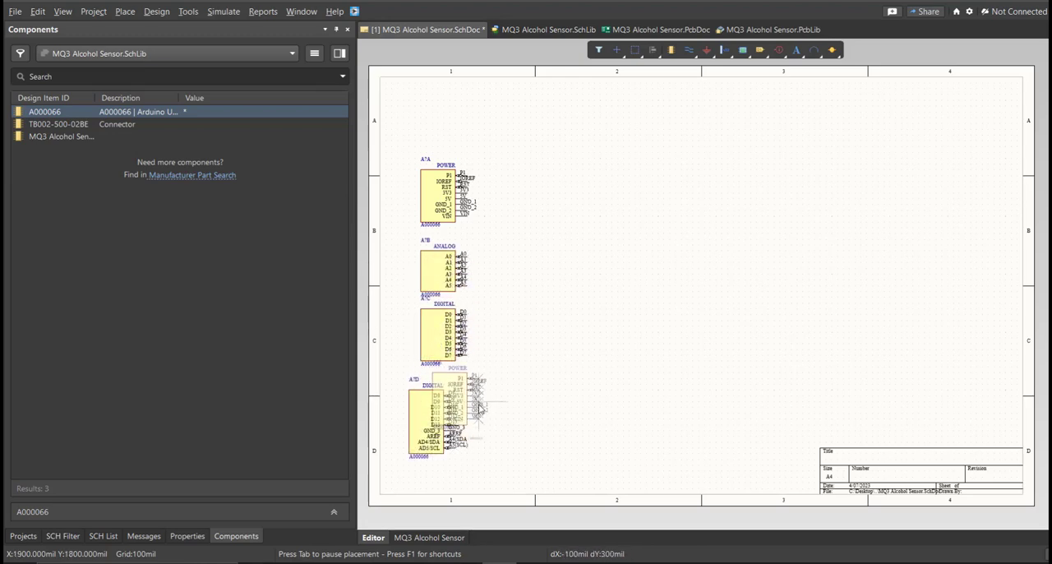
key("Escape")
Step: Place the TB002-500-02BE terminal block in the second zone with the MQ3 Alcohol Sensor below it
double_click(58, 125)
left_click(629, 248)
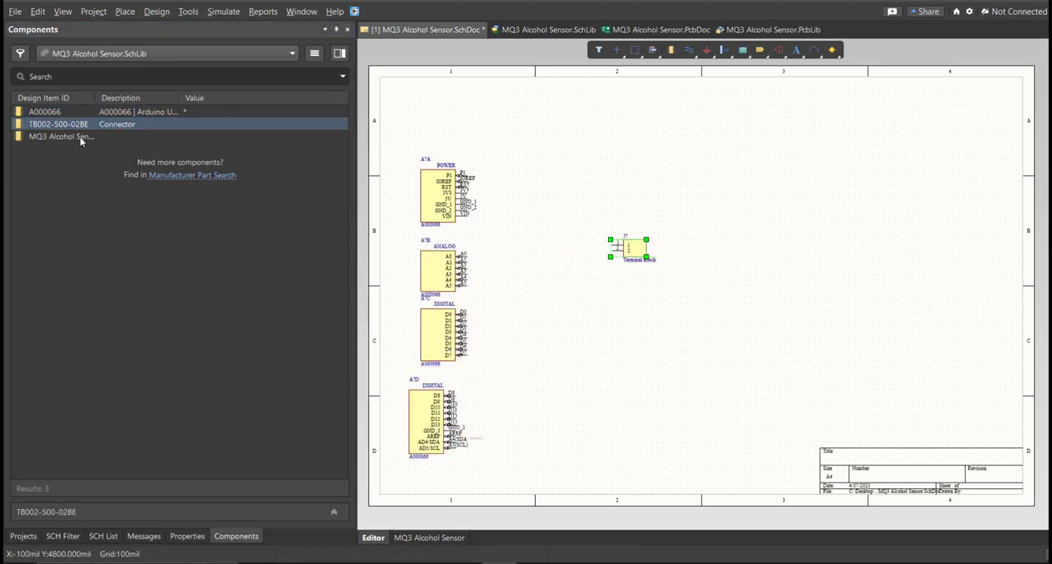
double_click(74, 137)
left_click(622, 314)
key("Escape")
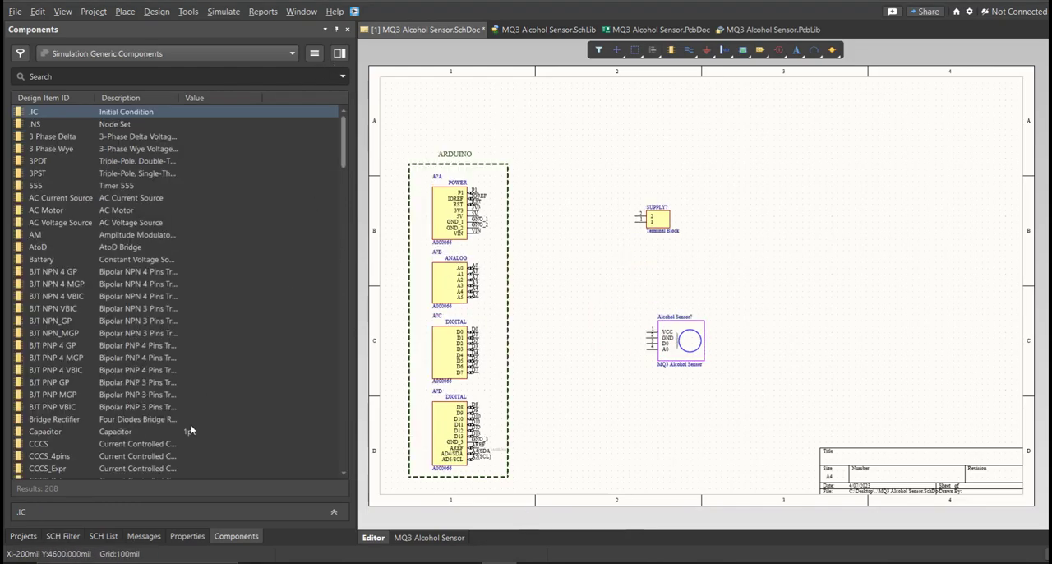
Step: Set the terminal block's designator to SUPPLY
left_click(25, 536)
scroll(535, 298, "up", 3, "ctrl")
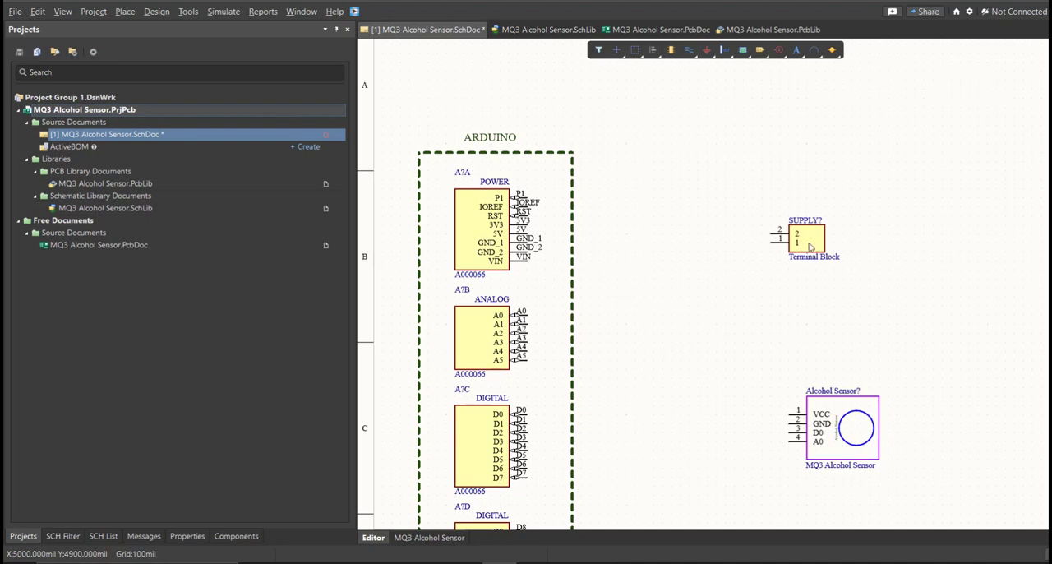
double_click(810, 247)
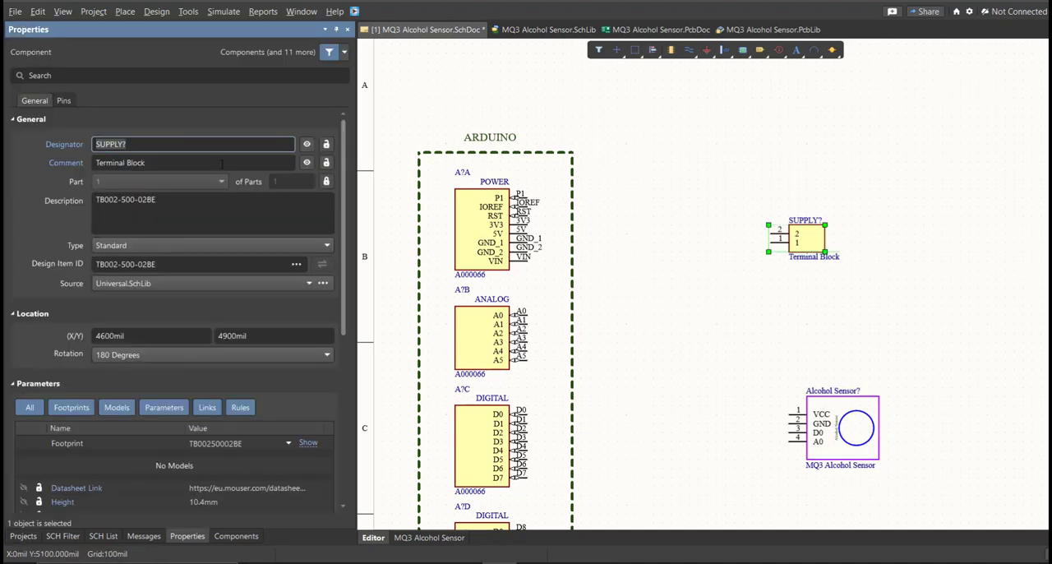
left_click(215, 146)
key("Return")
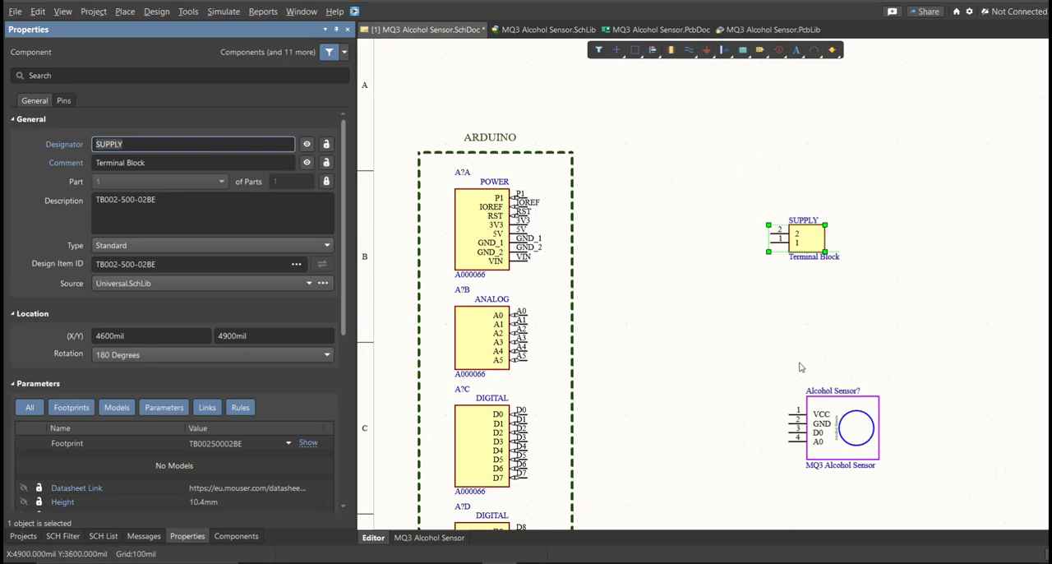
left_click(690, 357)
Step: Annotate the schematic's designators as A1 for the Arduino parts and Alcohol Sensor1 for the sensor, and execute the change order
right_click_drag(710, 326, 724, 237)
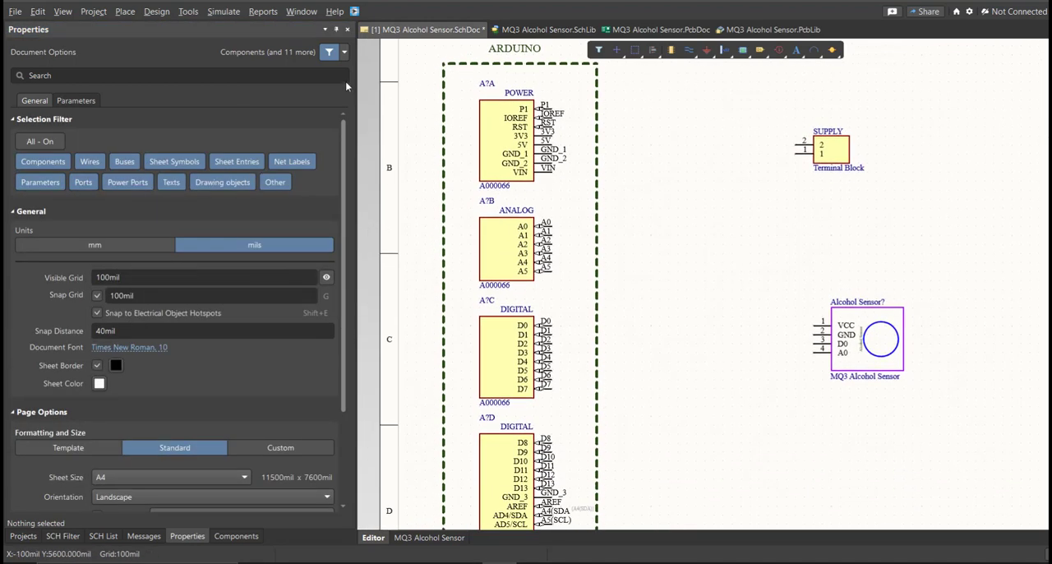
left_click(188, 12)
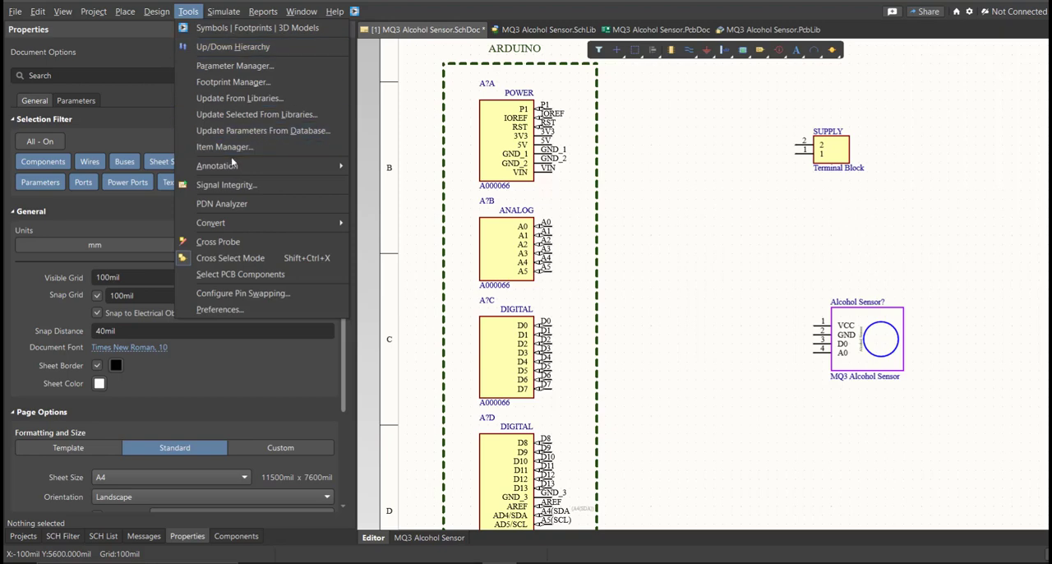
mouse_move(233, 169)
left_click(407, 165)
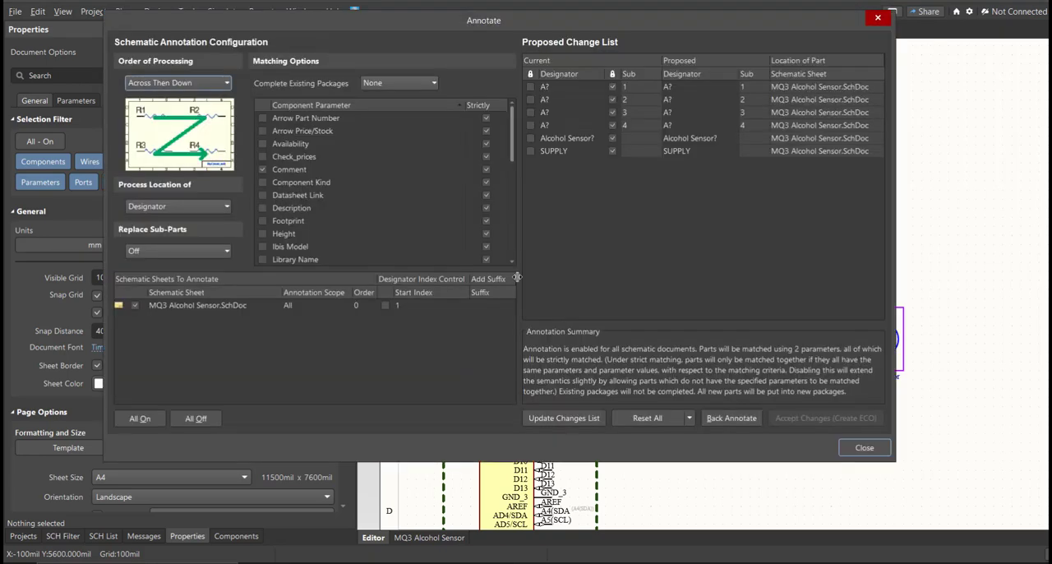
left_click(564, 420)
left_click(631, 319)
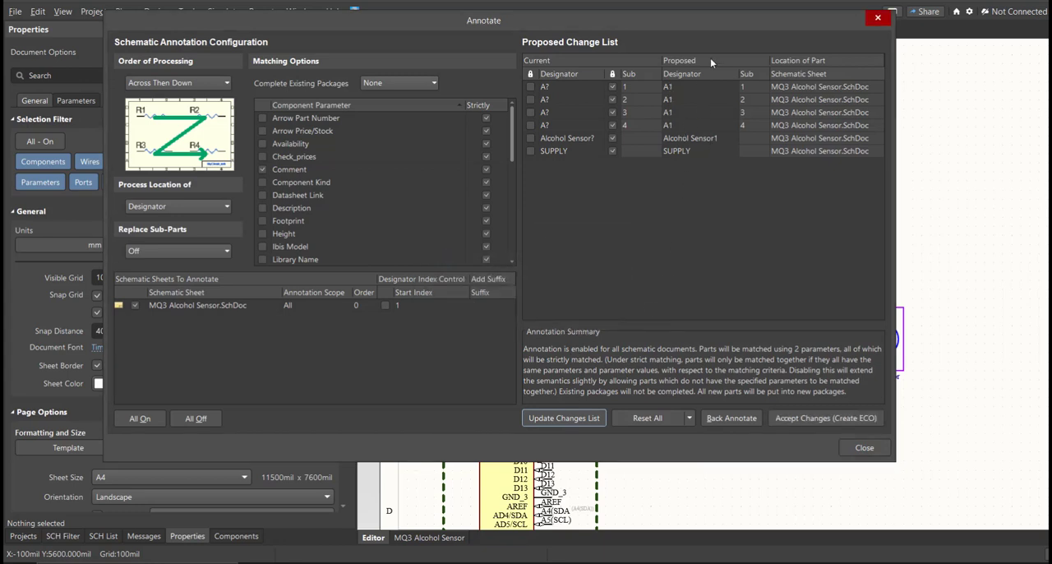
left_click(826, 418)
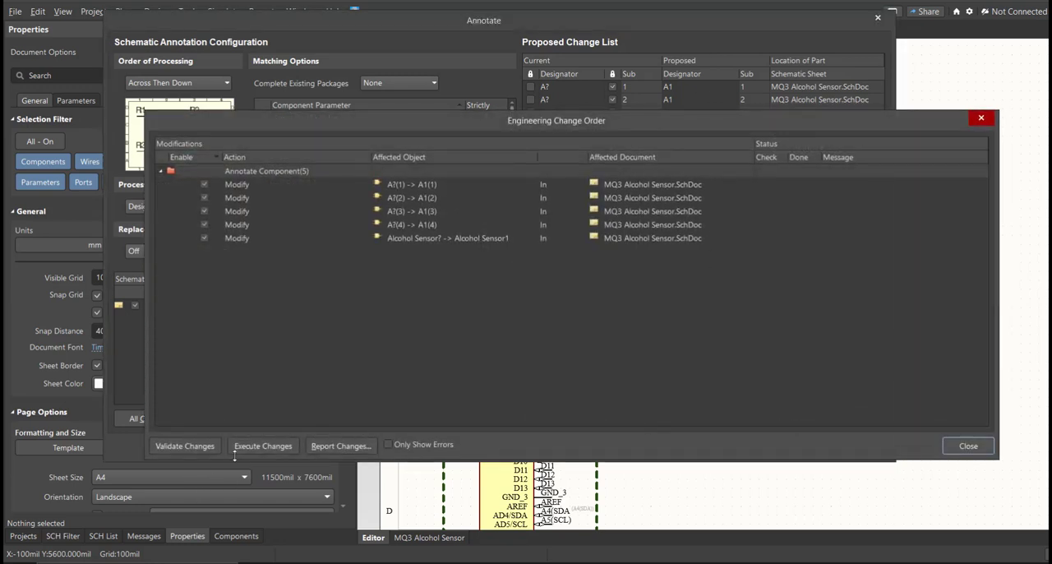
left_click(248, 446)
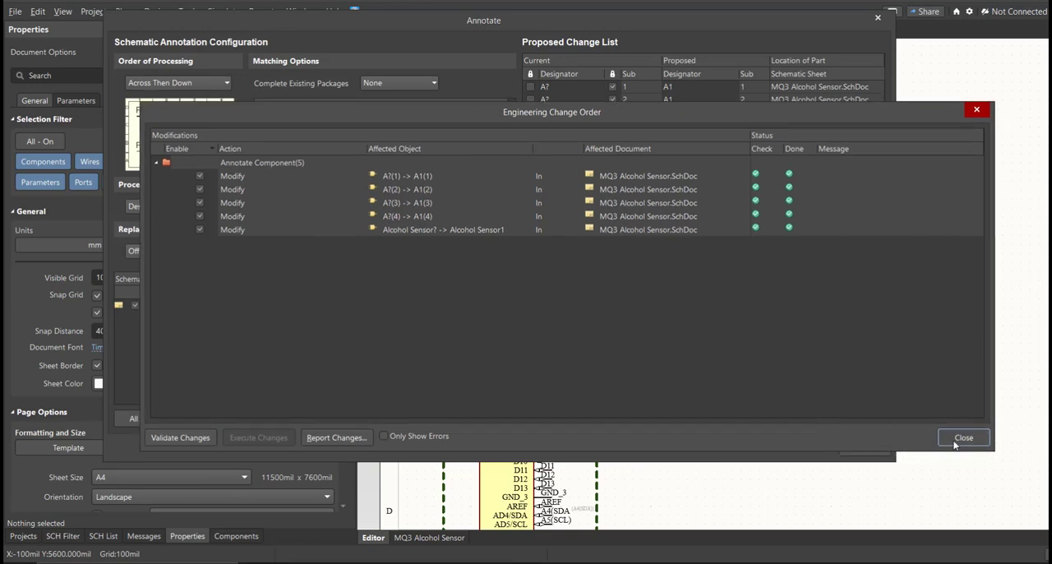
left_click(955, 444)
left_click(868, 450)
Step: Wire the supply terminal block's pin 2 to the Arduino's 5V pin and its pin 1 to GND_1
scroll(483, 88, "up", 2, "ctrl")
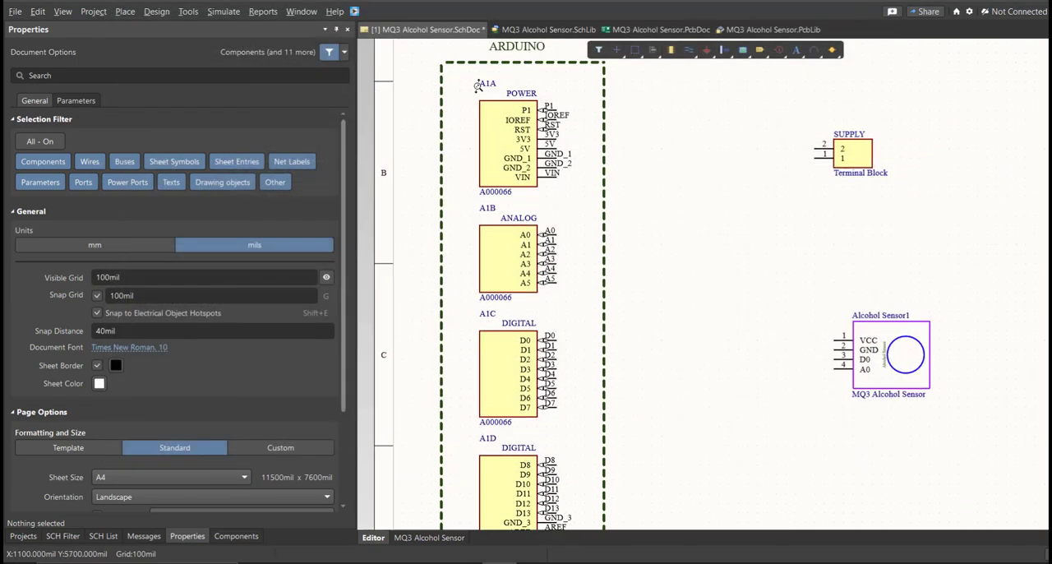
right_click_drag(623, 441, 612, 325)
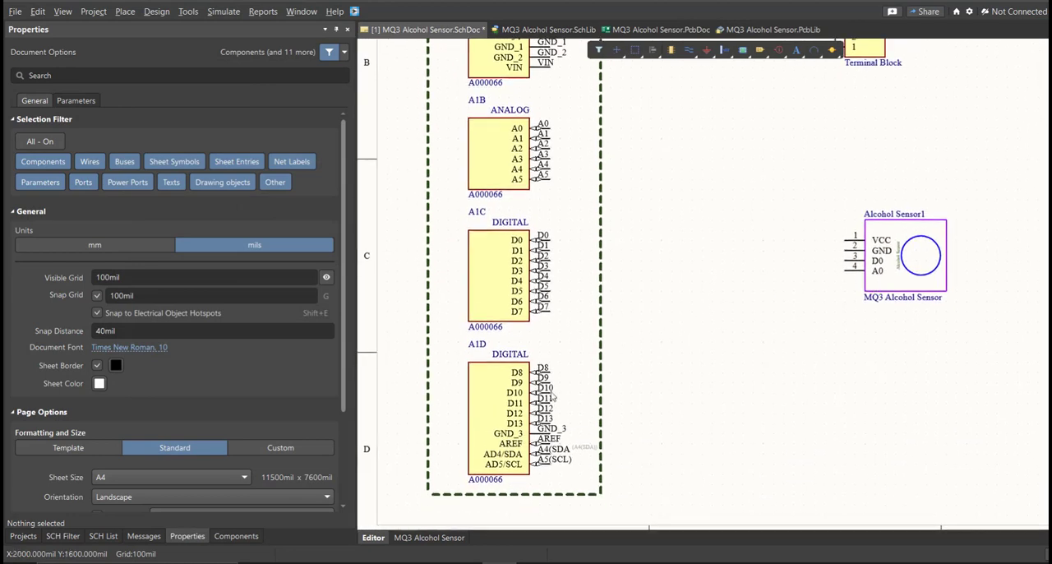
right_click_drag(556, 411, 521, 414)
scroll(516, 415, "down", 3, "ctrl")
scroll(545, 328, "up", 1, "ctrl")
right_click_drag(551, 353, 566, 348)
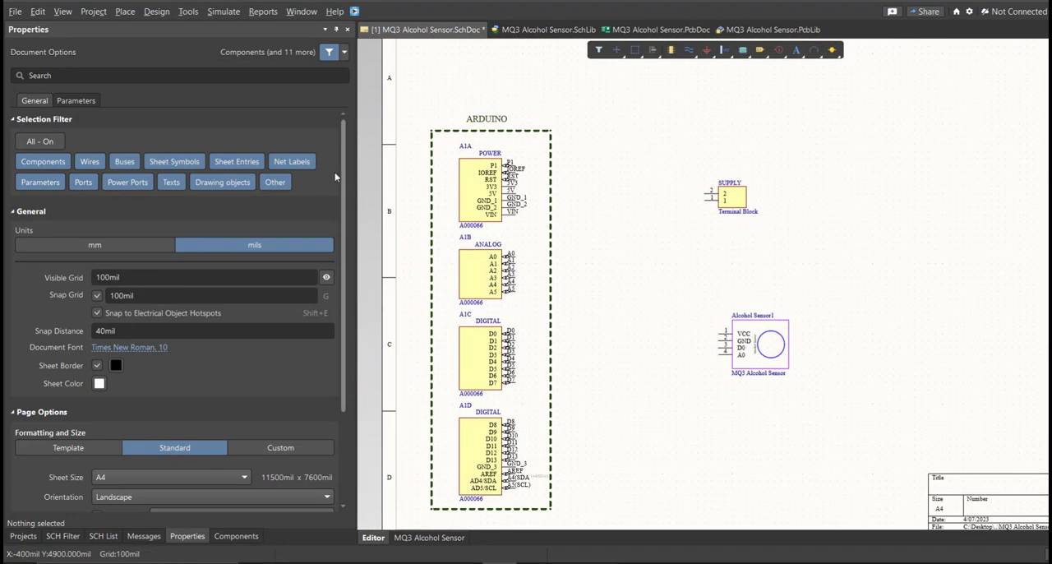
left_click(136, 13)
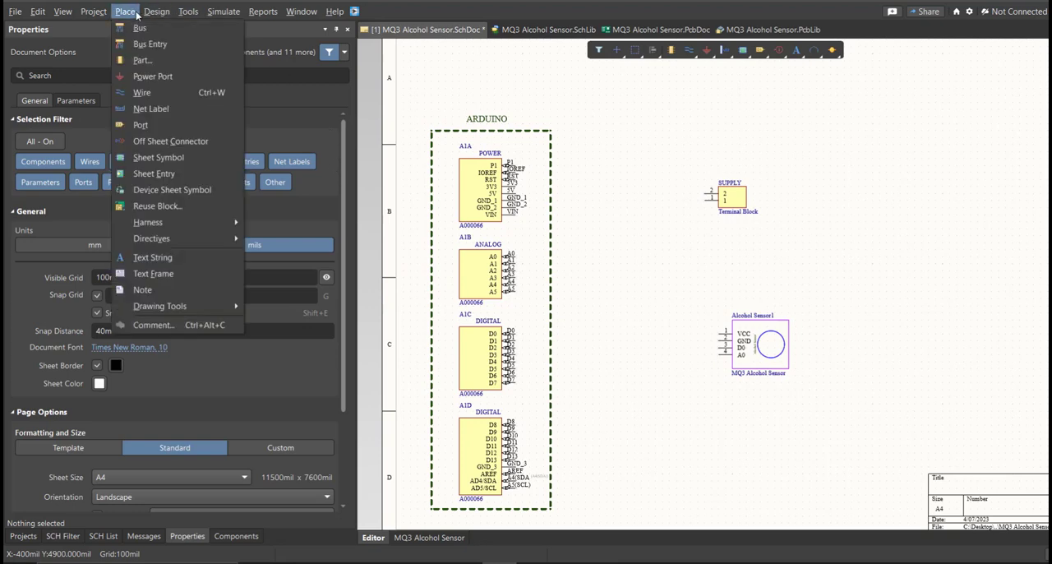
left_click(150, 93)
scroll(601, 204, "up", 2, "ctrl")
left_click(704, 195)
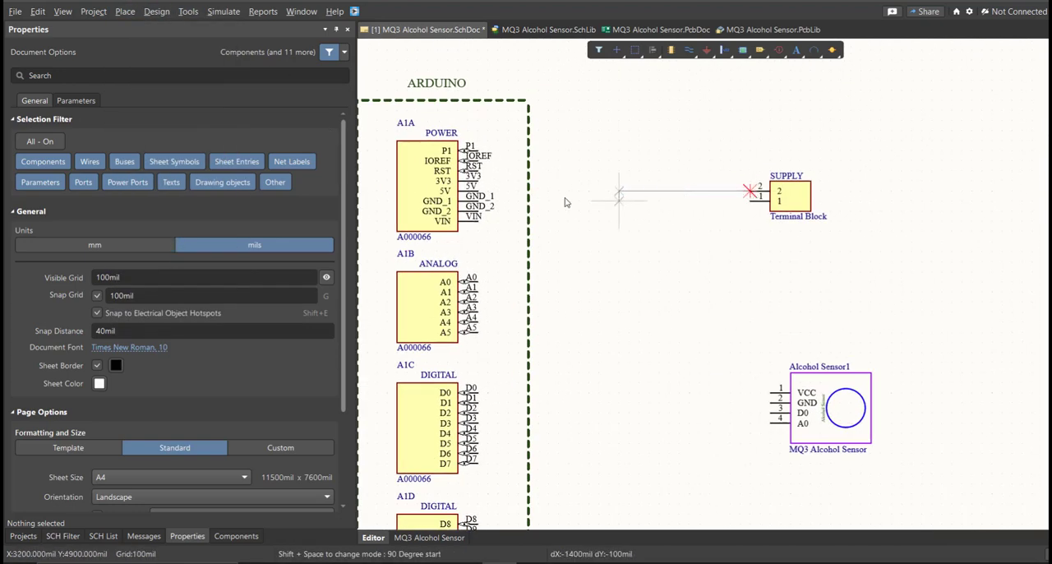
left_click(477, 190)
left_click(750, 201)
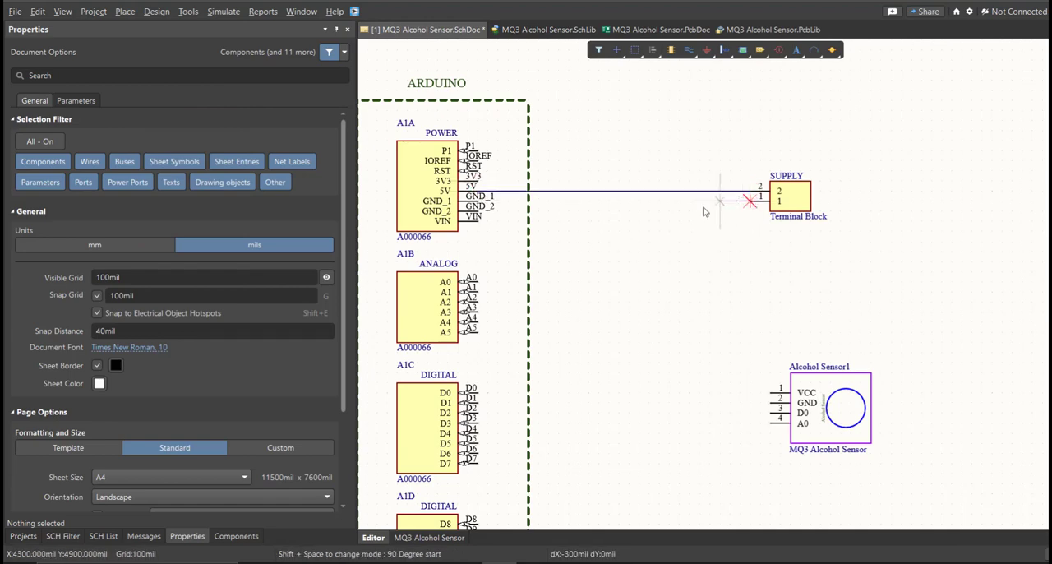
left_click(483, 196)
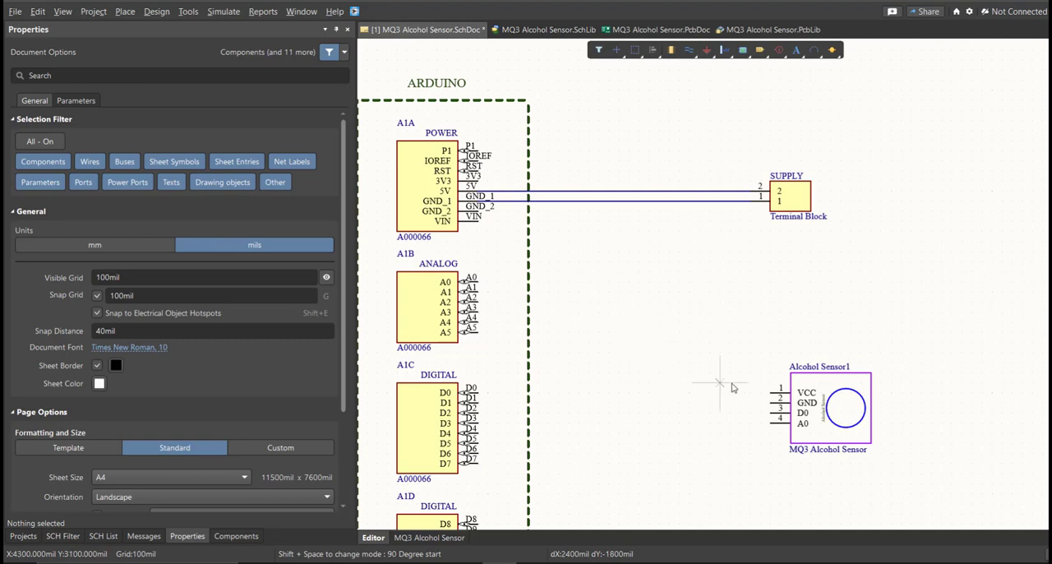
Step: Wire the alcohol sensor's VCC pin to the 5V line and its GND pin to the GND_1 line
left_click(770, 393)
left_click(649, 191)
left_click(770, 402)
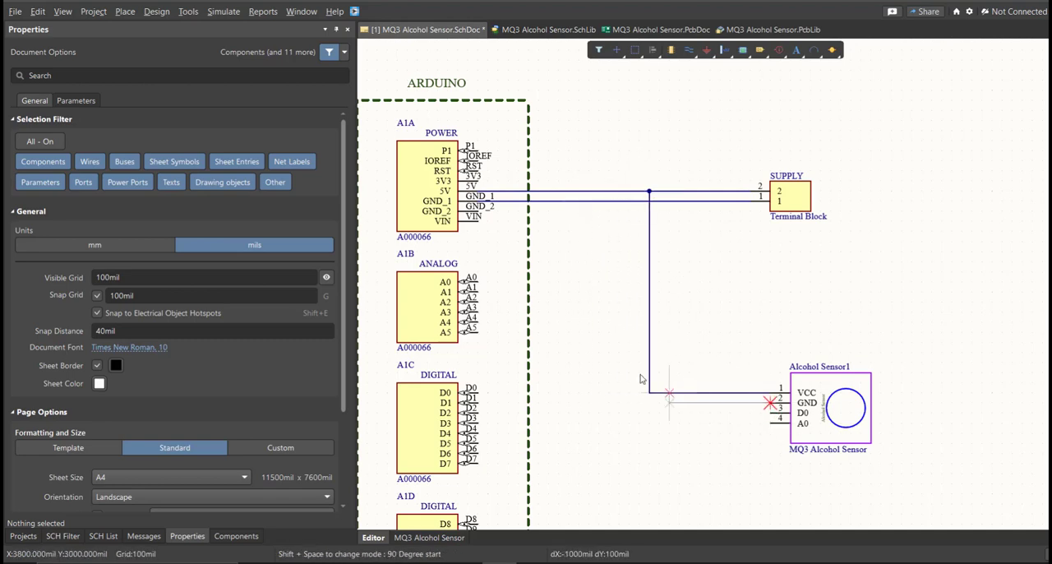
left_click(629, 201)
Step: Wire the Arduino's analog A0 pin to the A0 pin of the alcohol sensor
left_click(477, 282)
left_click(609, 371)
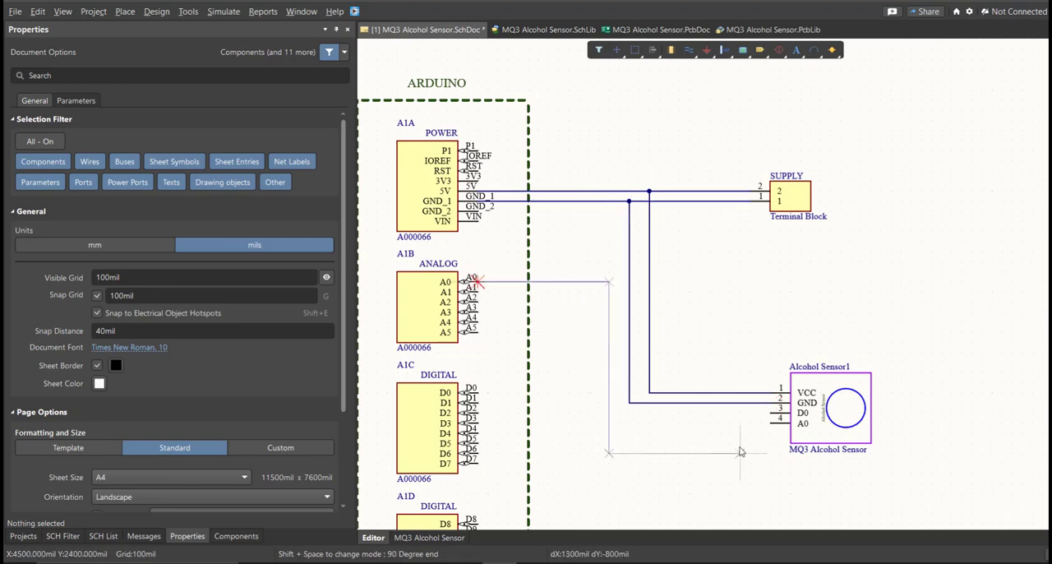
left_click(769, 425)
right_click(694, 461)
Step: Place a No ERC marker on the unconnected D0 pin of the alcohol sensor
right_click_drag(693, 461, 676, 364)
key("p")
key("w")
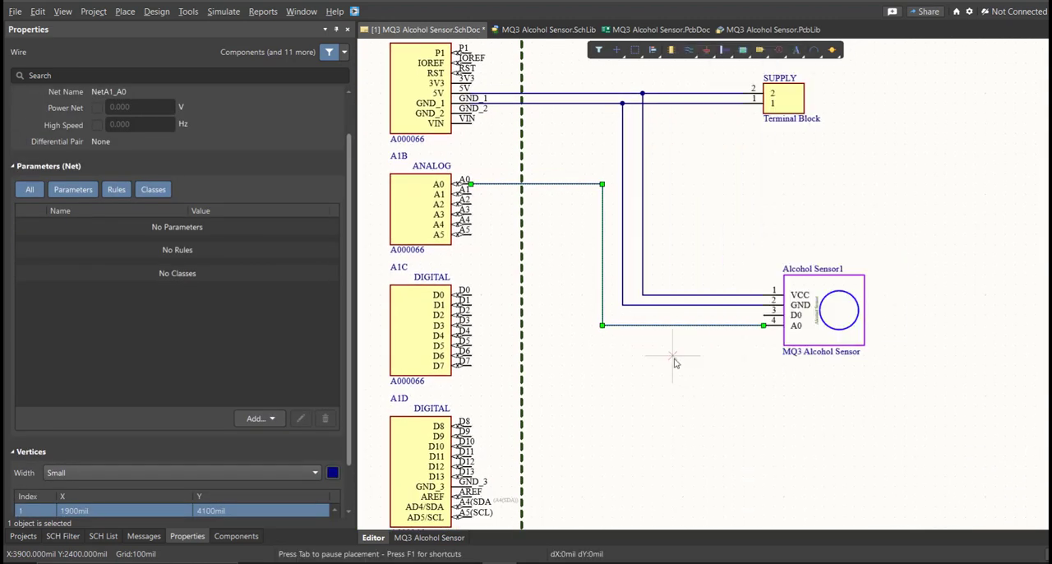
left_click(764, 316)
right_click(679, 359)
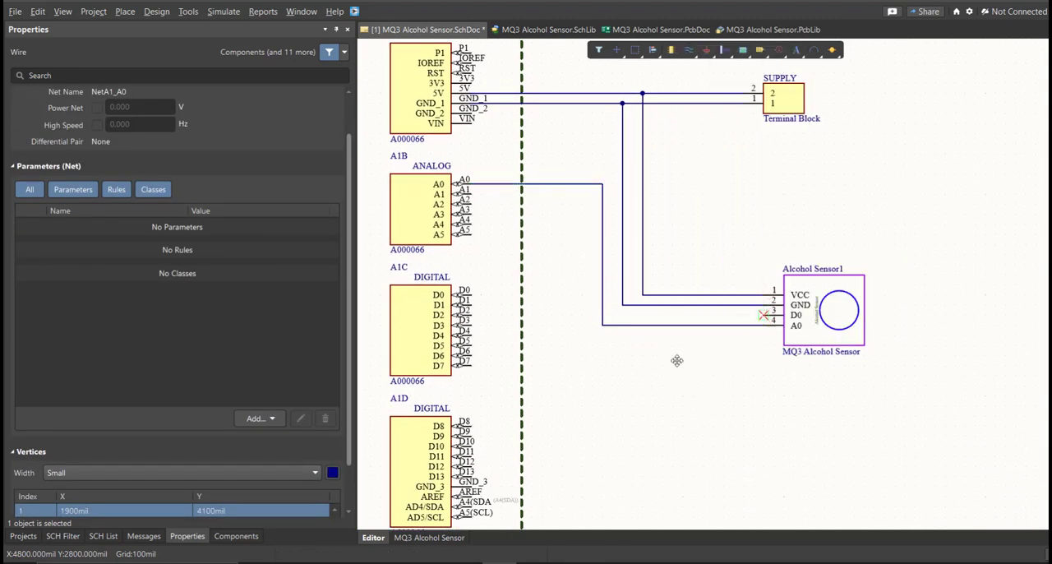
Step: Switch the schematic sheet's units to mm and its page format to a custom size
scroll(675, 368, "down", 3, "ctrl")
right_click_drag(675, 376, 631, 364)
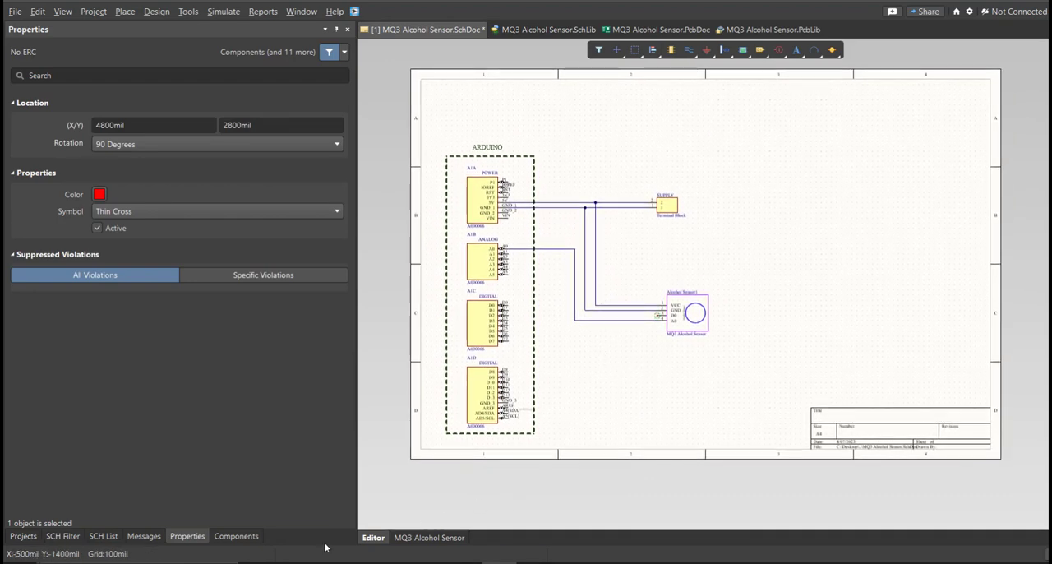
left_click(633, 423)
left_click(183, 538)
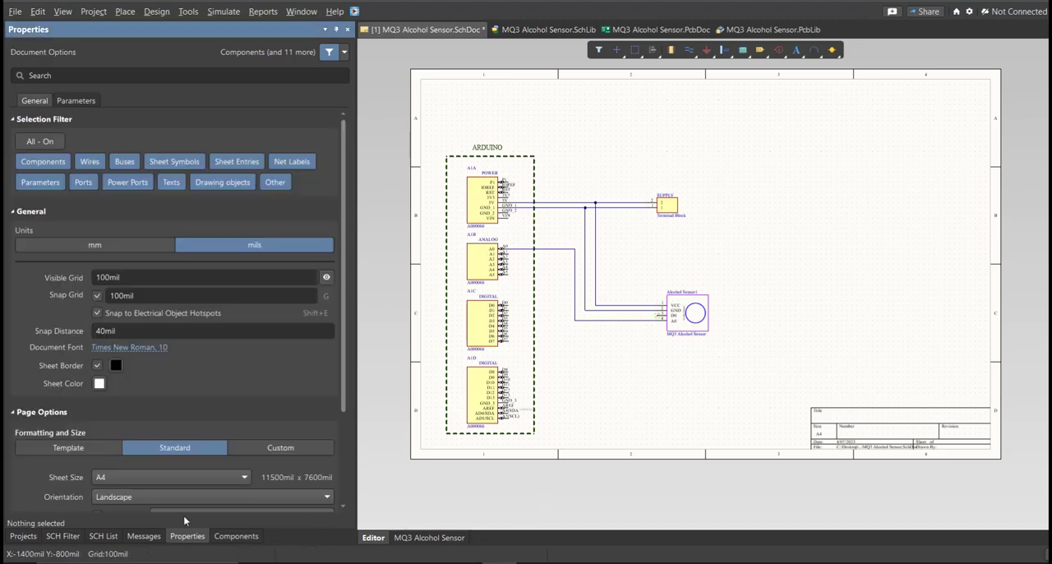
left_click(137, 246)
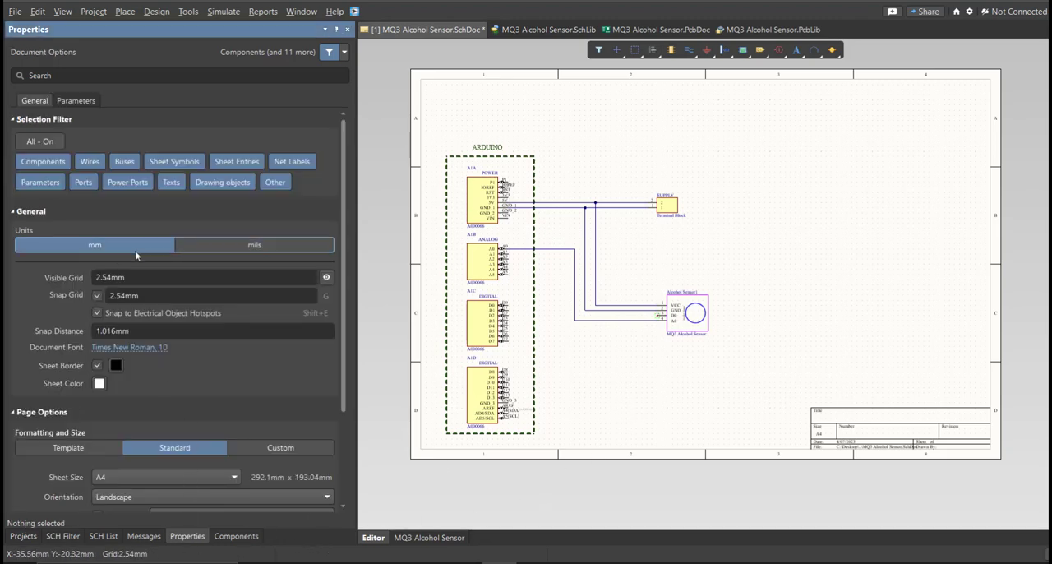
scroll(203, 374, "down", 2)
left_click(251, 382)
scroll(249, 407, "down", 2)
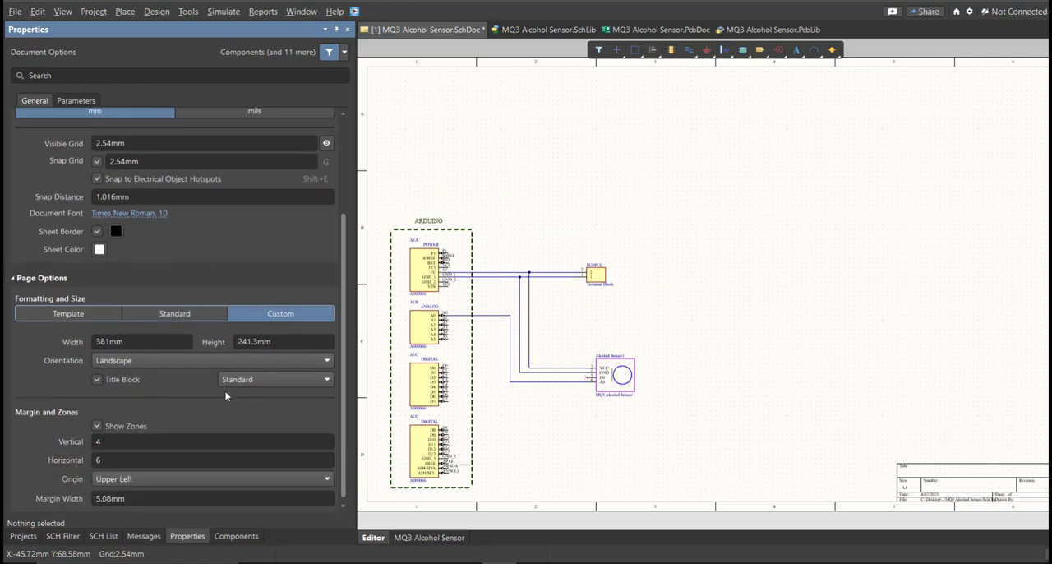
Step: Set the sheet's width and height to 200 mm each and its horizontal zones to 4
left_click(156, 343)
type("200")
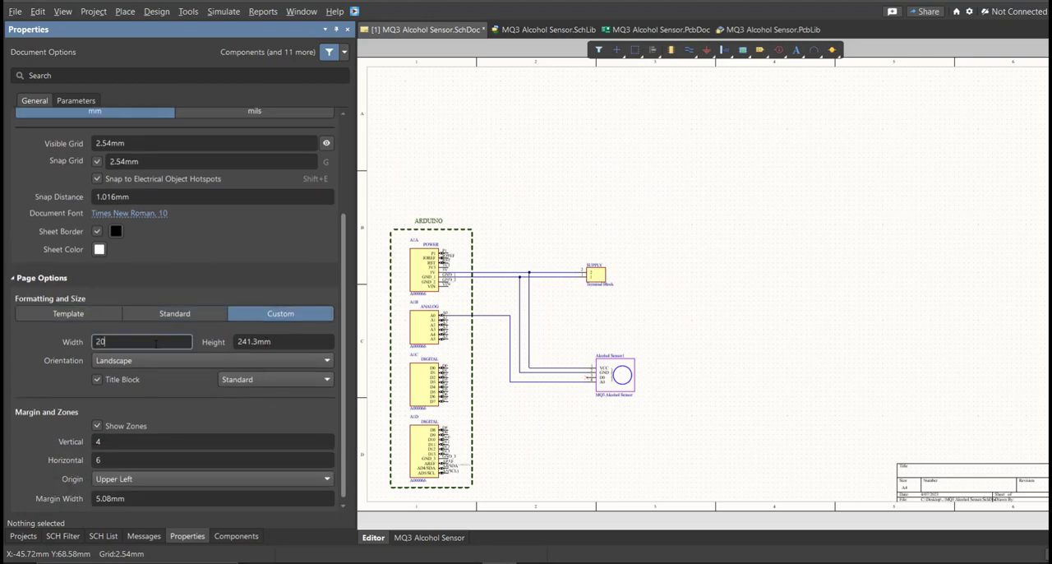
key("Tab")
type("200")
key("Return")
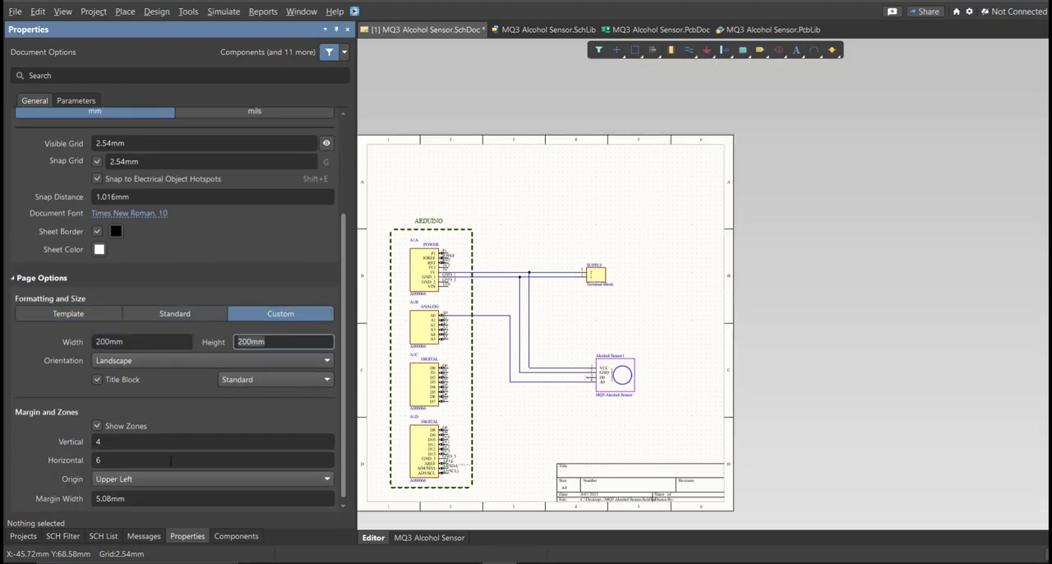
left_click(170, 460)
type("4")
key("Return")
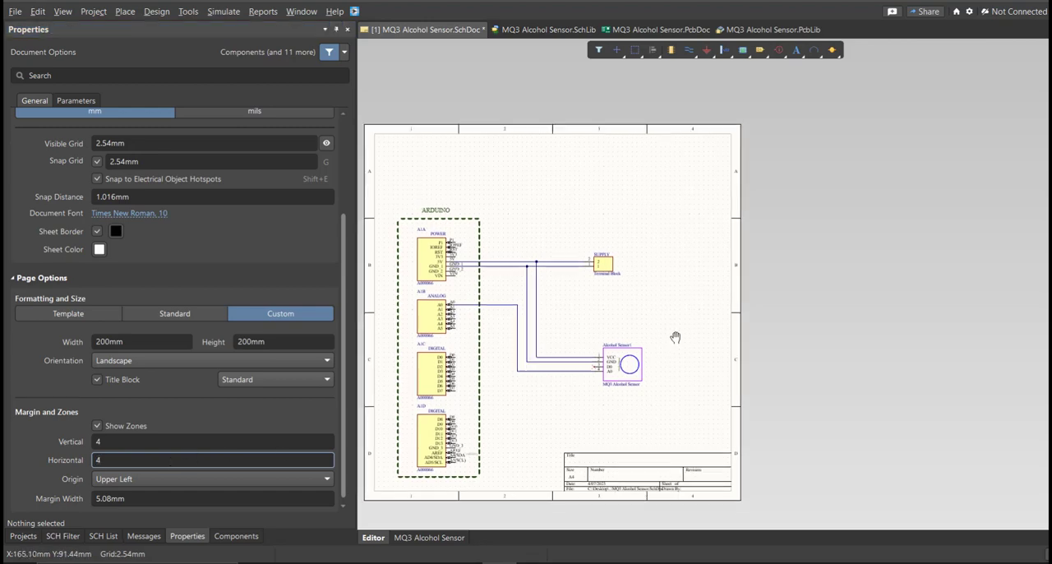
Step: Select the whole circuit, move it to the middle of the resized sheet, and save the schematic
key("ctrl+a")
key("m")
key("s")
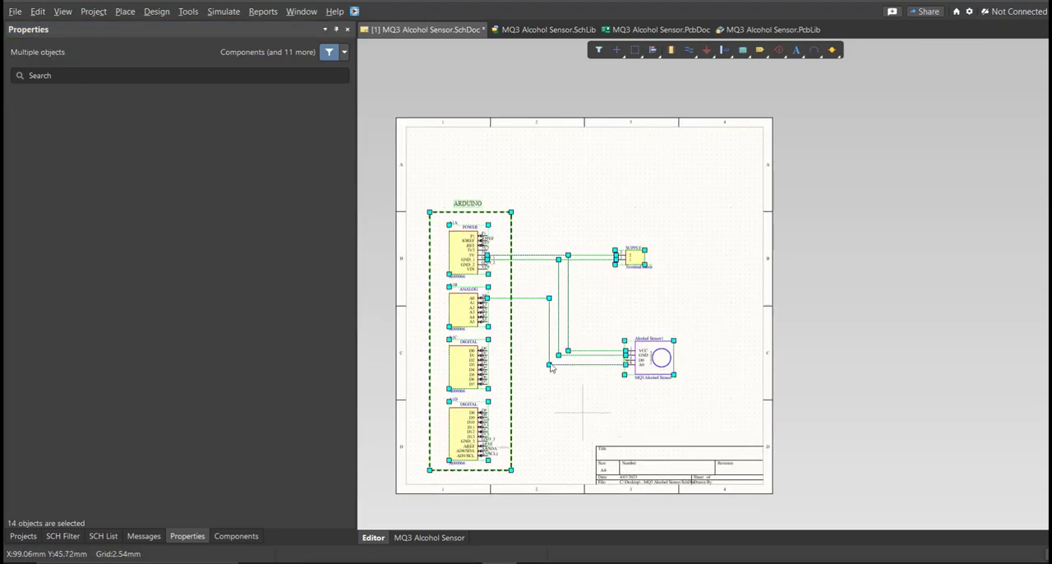
left_click(550, 365)
left_click(598, 304)
key("m")
key("s")
left_click(597, 308)
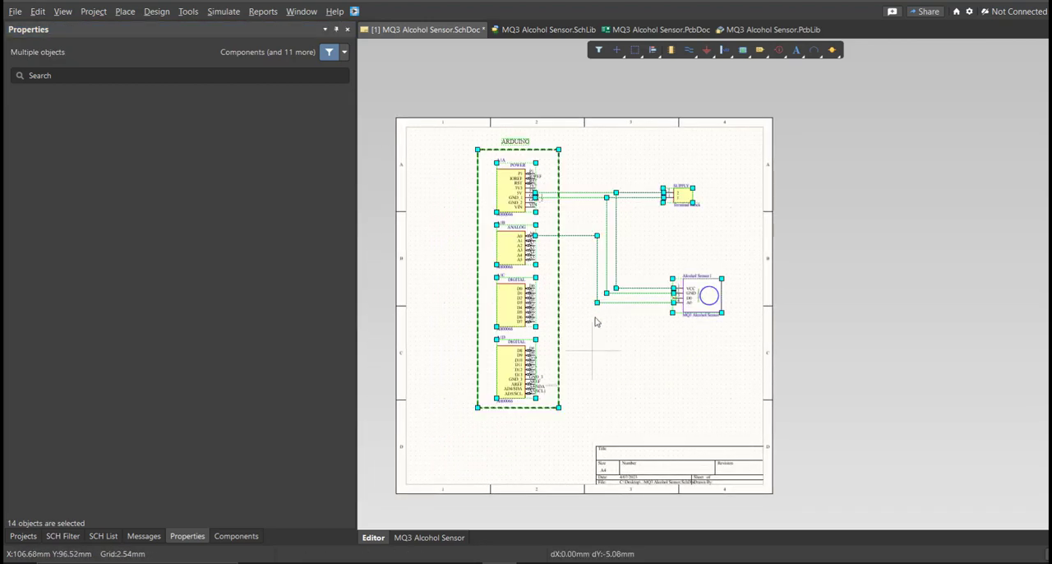
left_click(597, 322)
left_click(597, 369)
key("ctrl+s")
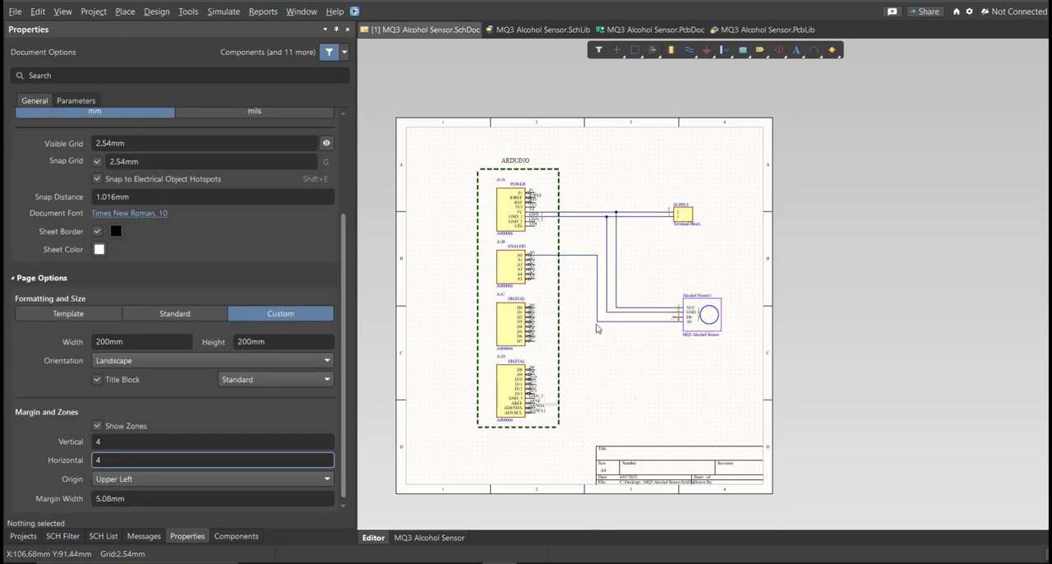
Step: Validate the MQ3 Alcohol Sensor PCB project and check the compile messages
left_click(23, 536)
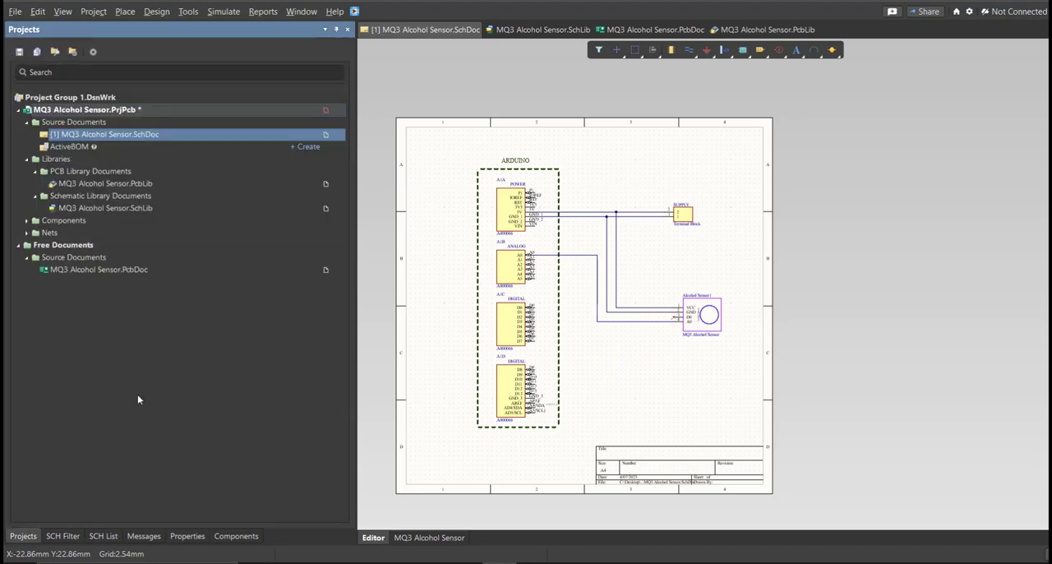
right_click(236, 117)
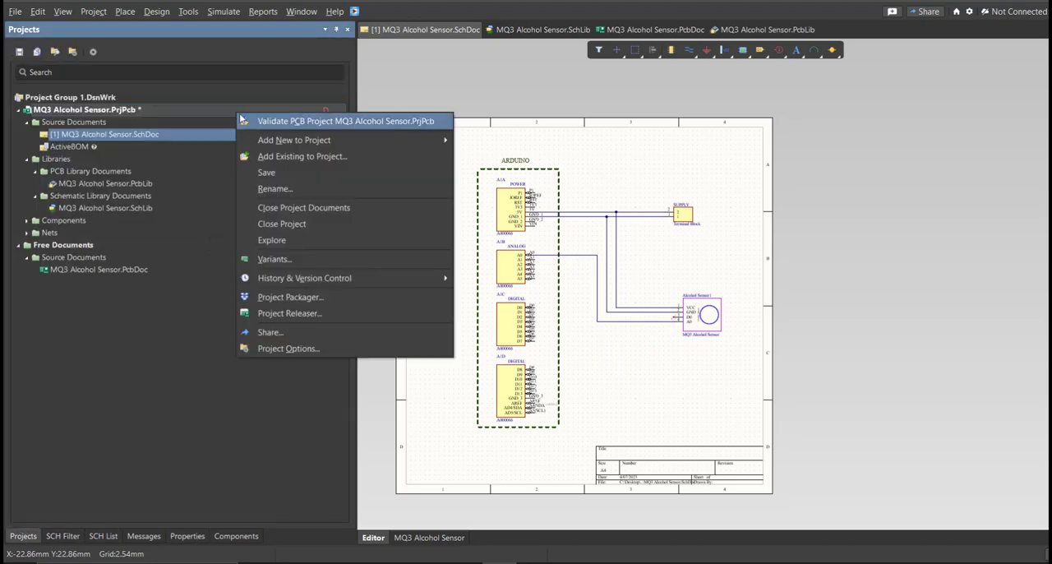
left_click(253, 120)
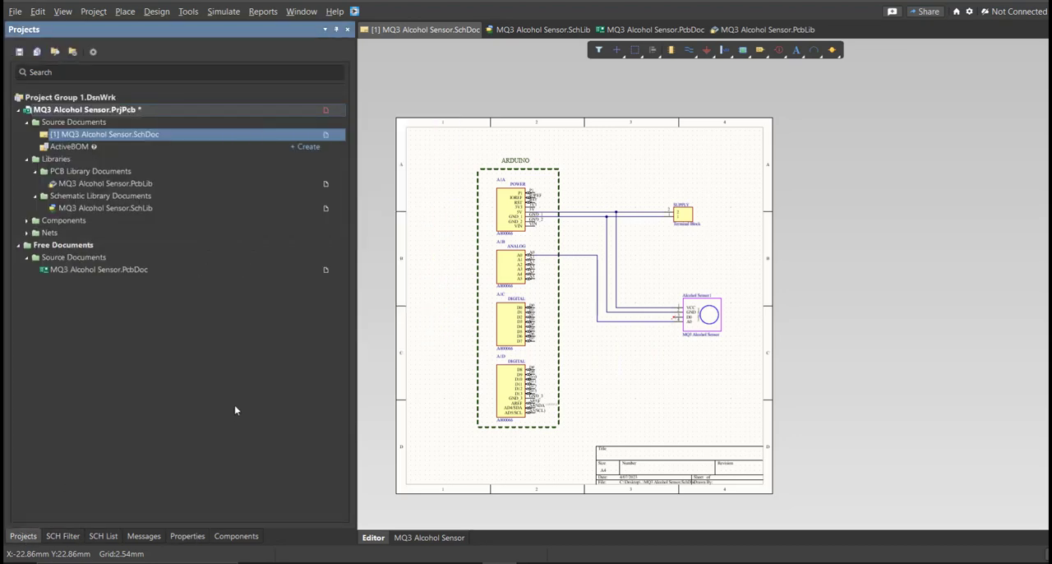
left_click(157, 536)
left_click(196, 66)
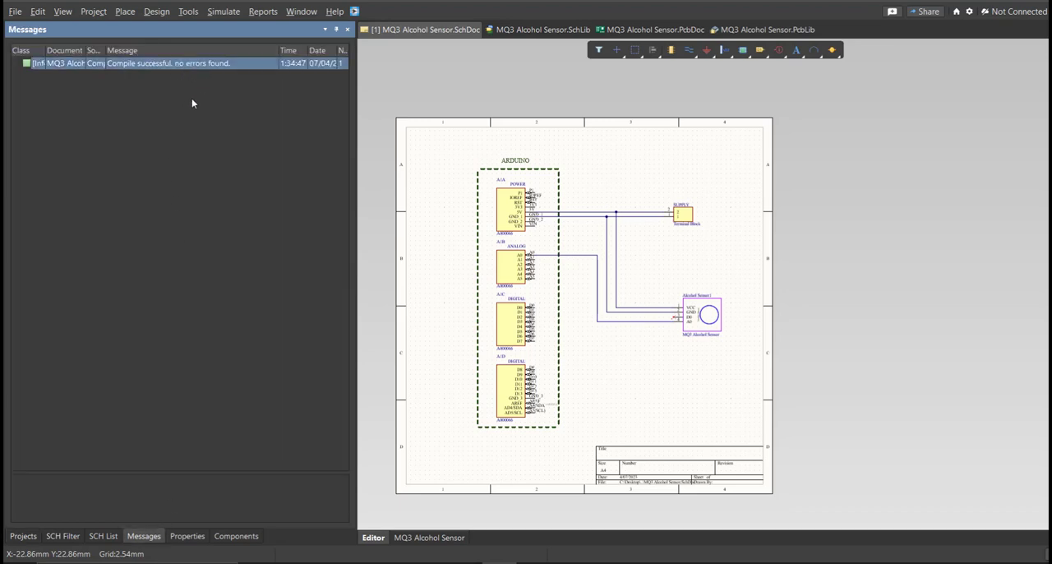
Step: Save the MQ3 Alcohol Sensor.PrjPcb project
left_click(21, 537)
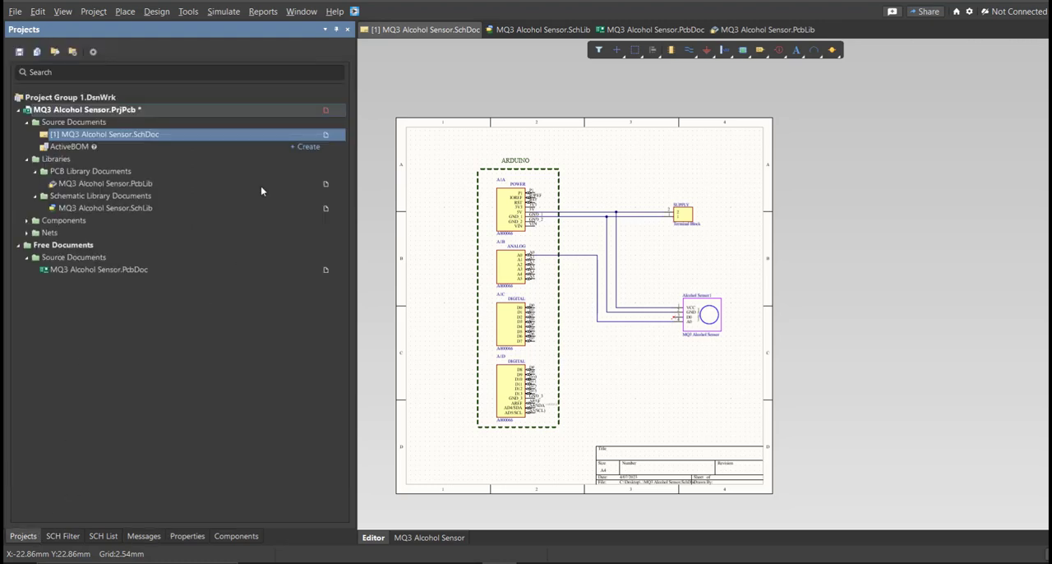
right_click(297, 117)
left_click(318, 169)
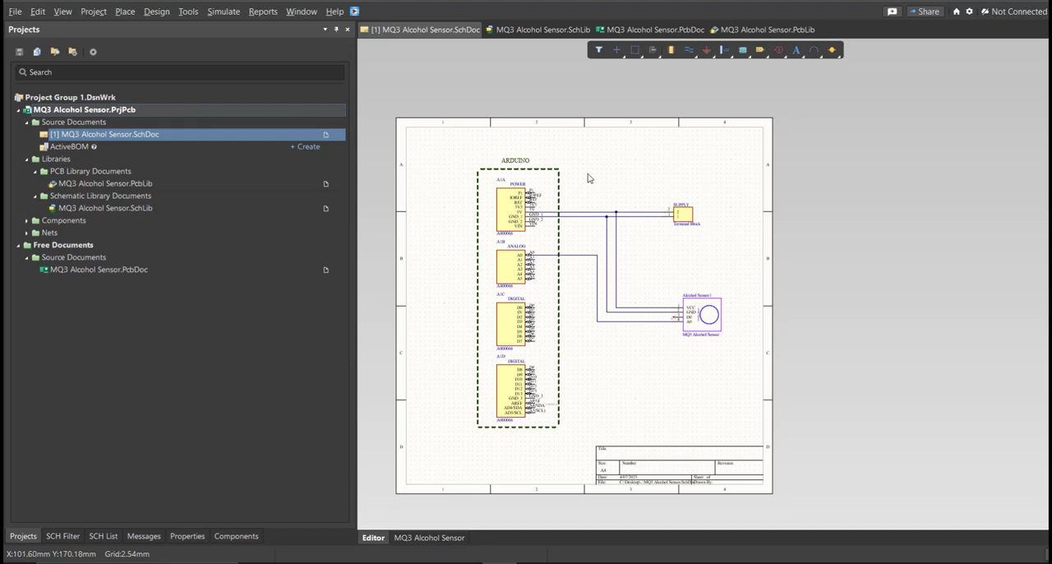
Step: Add a new PCB document to the MQ3 Alcohol Sensor project
left_click(15, 11)
mouse_move(49, 43)
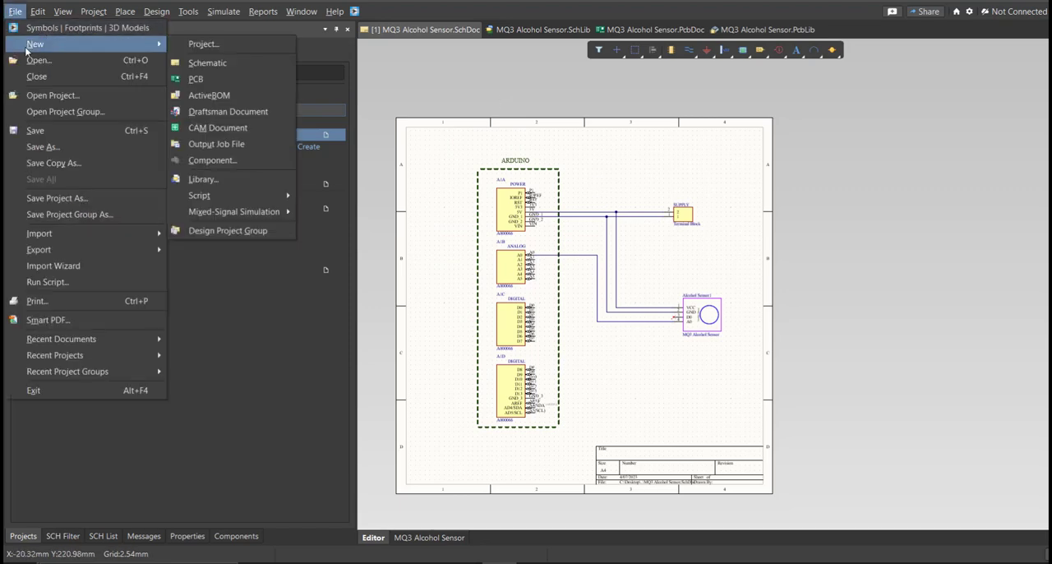
left_click(226, 74)
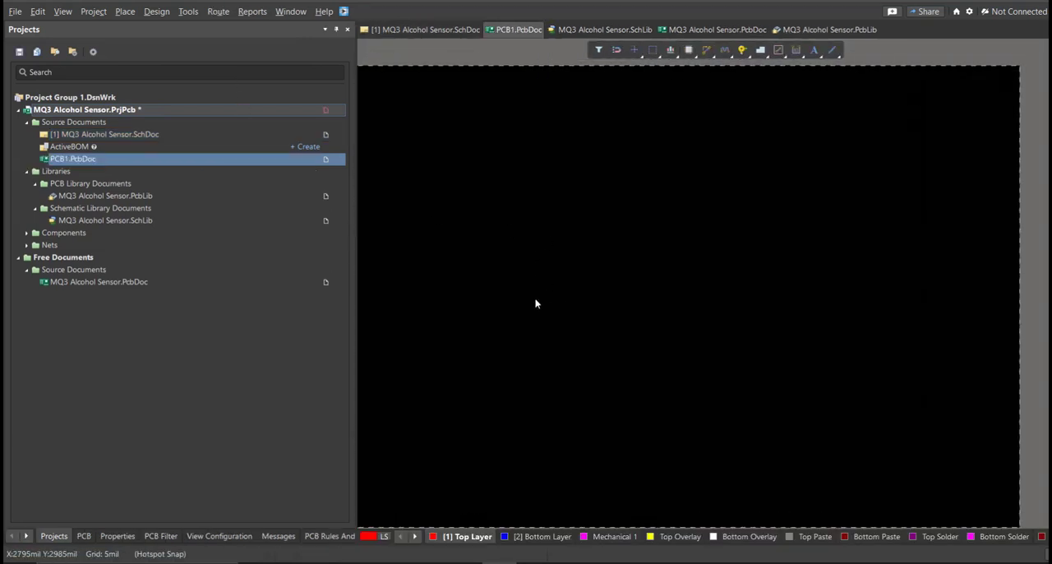
Step: Save the new PCB document as MQ3 Alcohol Sensor in the project folder, and save the MQ3 Alcohol Sensor.PrjPcb project
key("ctrl+s")
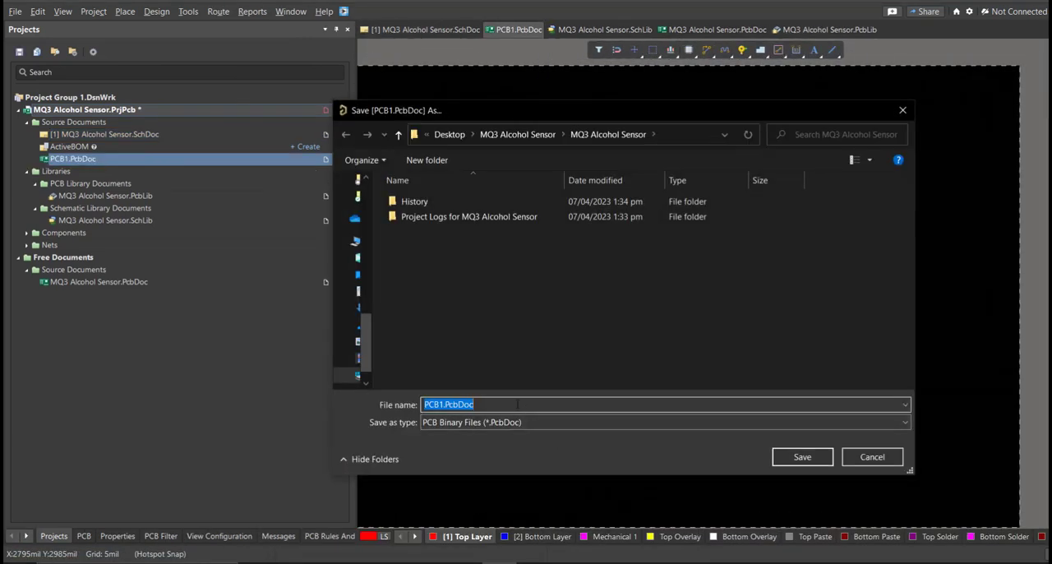
type("m")
left_click(476, 419)
left_click(550, 404)
key("BackSpace")
key("BackSpace")
key("BackSpace")
key("BackSpace")
key("BackSpace")
key("BackSpace")
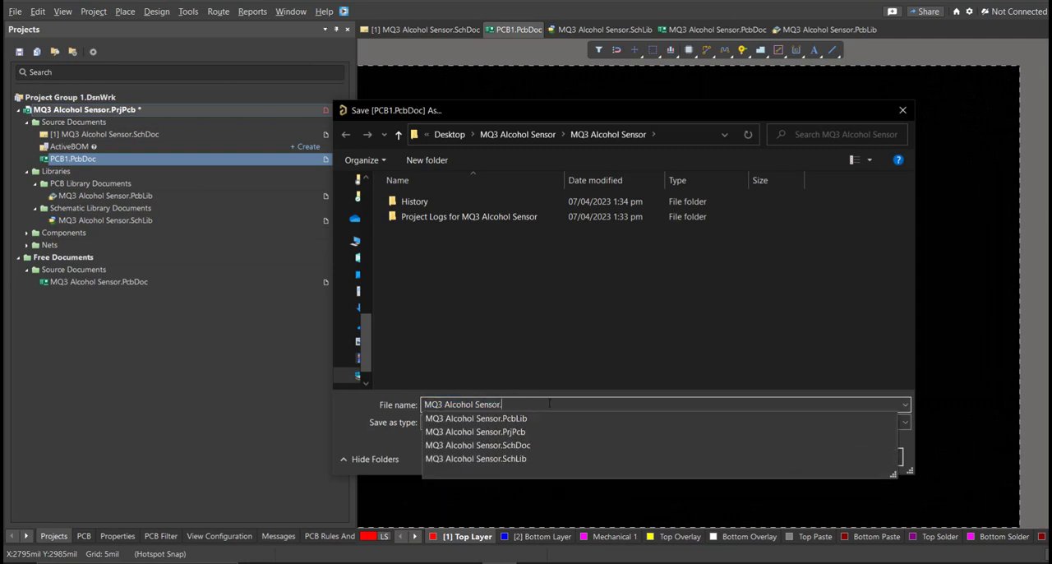
key("Return")
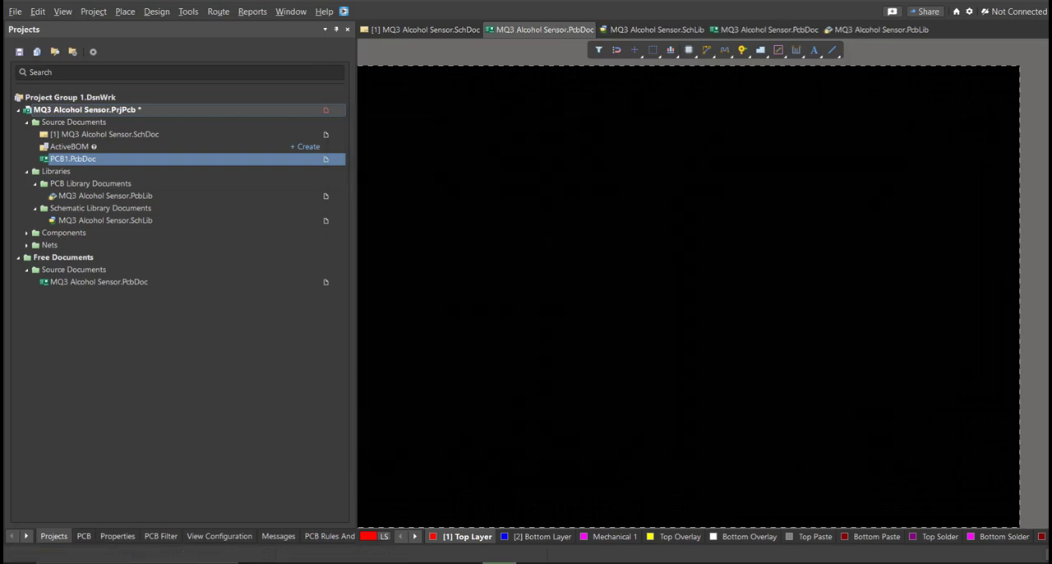
right_click(280, 110)
left_click(309, 170)
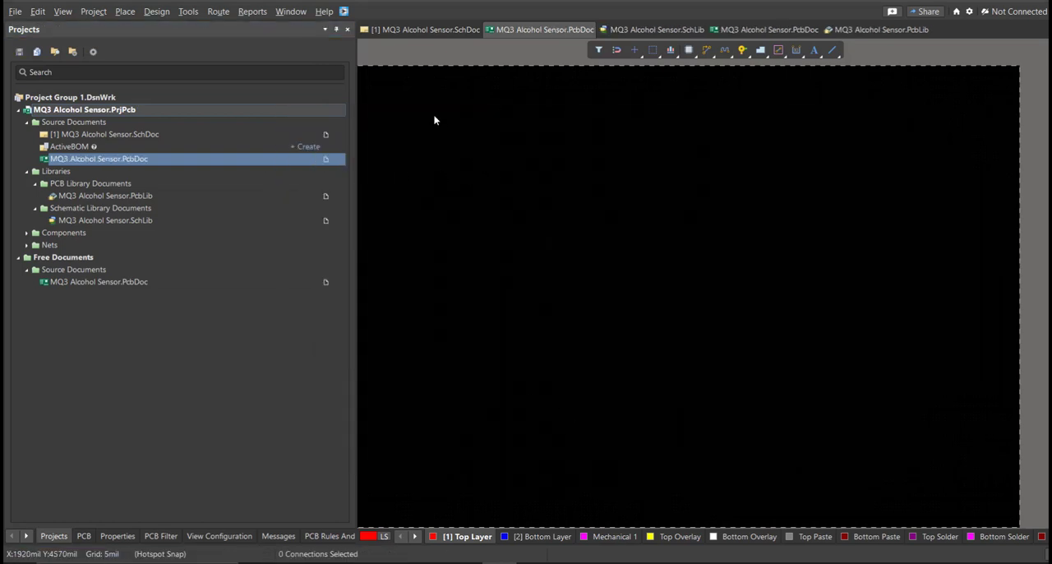
Step: Update the PCB document from the schematic, validating and executing all component, net and component class additions in the engineering change order
left_click(436, 30)
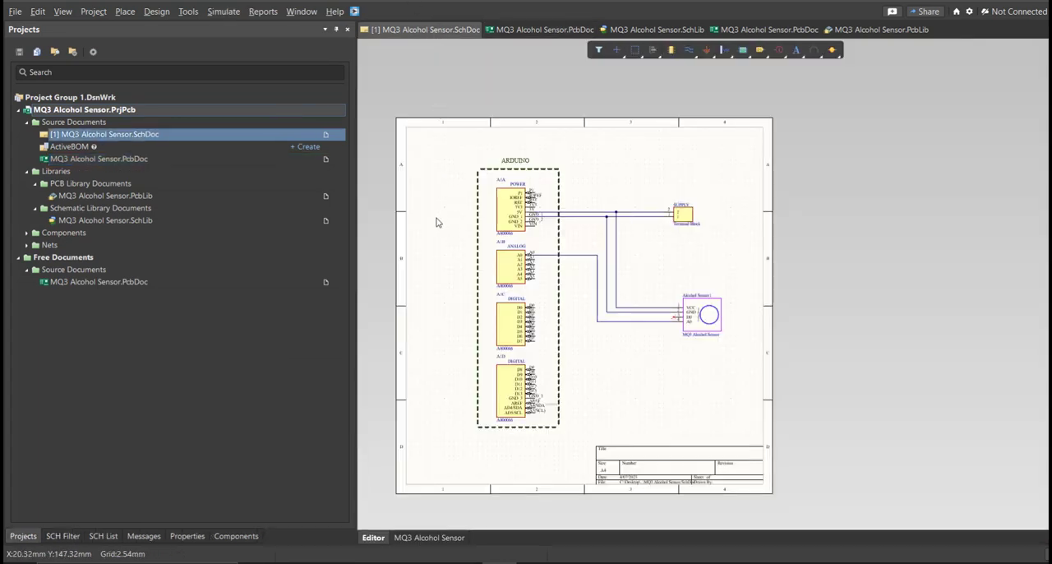
left_click(156, 12)
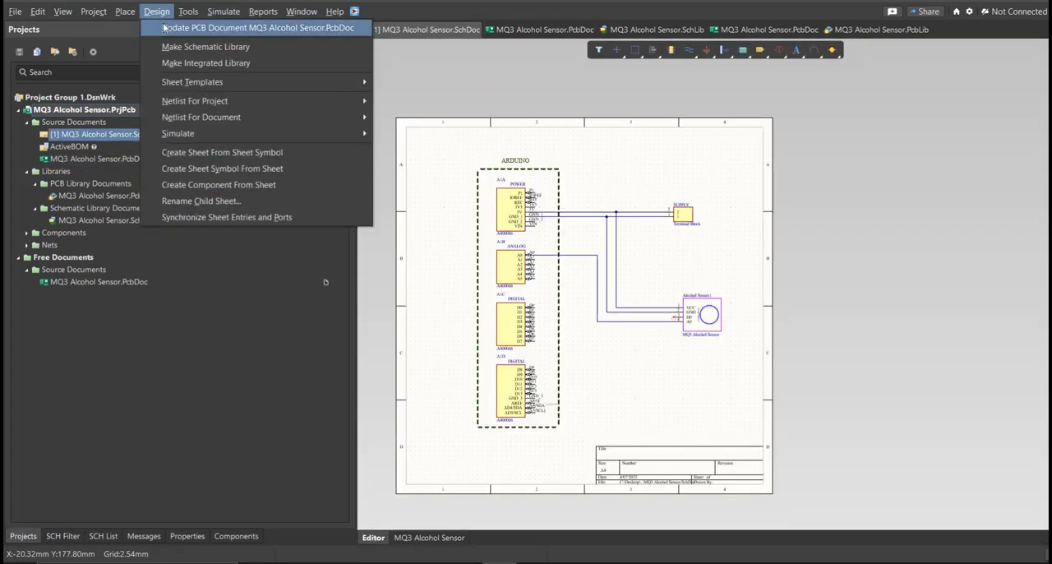
left_click(171, 31)
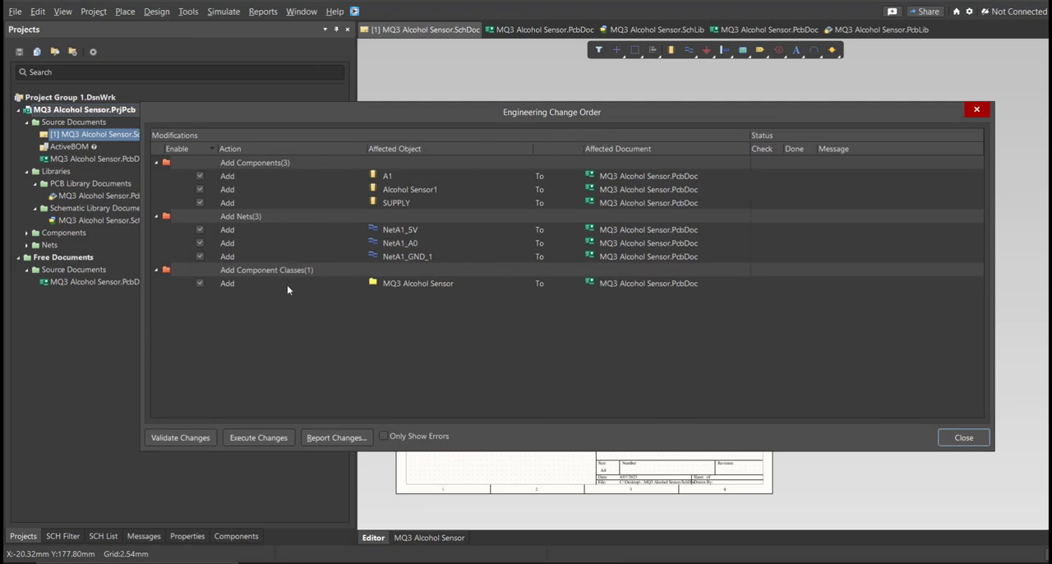
left_click(194, 443)
left_click(252, 441)
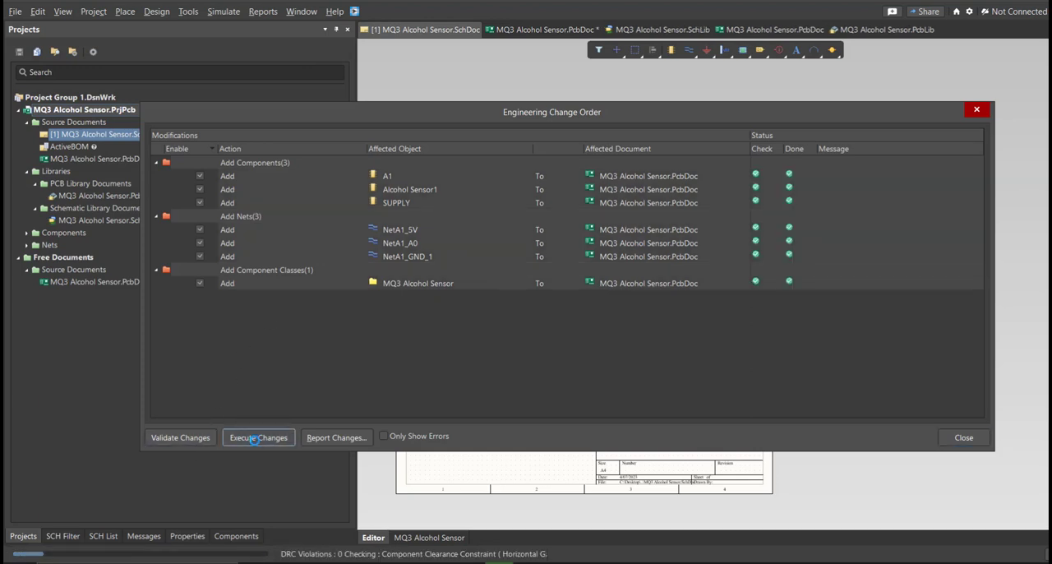
left_click(956, 443)
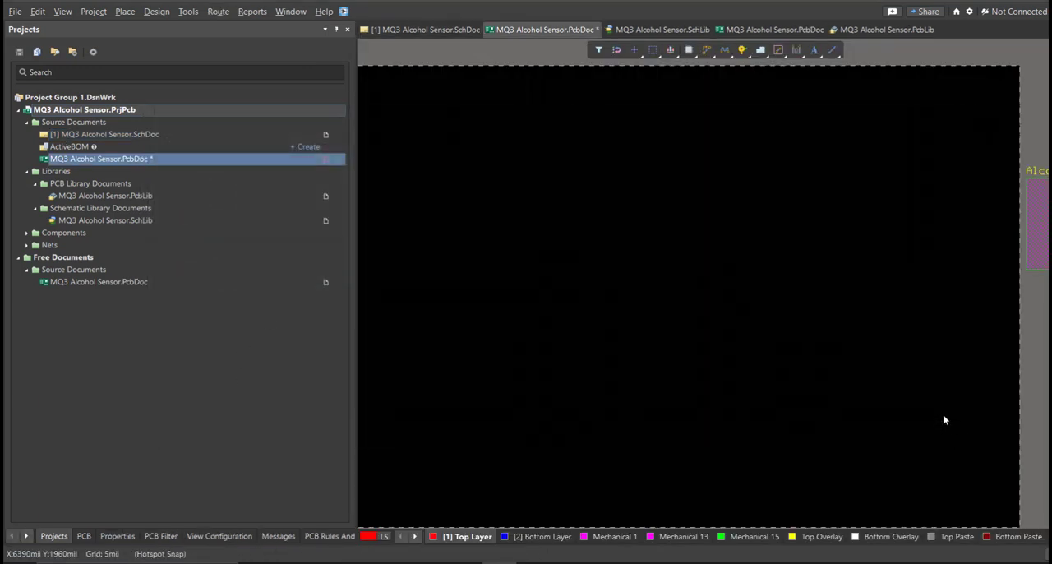
Step: Arrange the Arduino, SUPPLY and Alcohol Sensor footprints on the board, with the logo and MQ3 Alcohol Sensor title above the Arduino
scroll(925, 374, "down", 1)
scroll(902, 349, "down", 3, "ctrl")
right_click_drag(845, 312, 704, 321)
scroll(704, 322, "up", 1, "ctrl")
left_click_drag(946, 321, 575, 403)
key("space")
left_click_drag(843, 257, 684, 348)
left_click_drag(886, 262, 491, 272)
scroll(604, 292, "up", 4, "ctrl")
right_click_drag(603, 292, 632, 288)
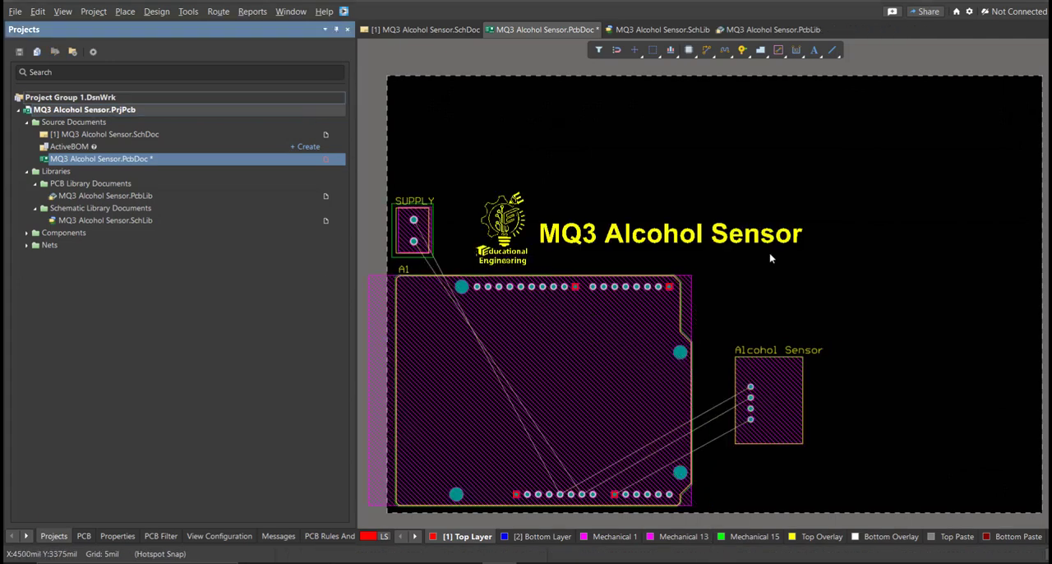
Step: Edit the board shape in board planning mode, pulling its right and top edges in toward the components and title
left_click(689, 168)
right_click_drag(689, 169, 684, 175)
key("3")
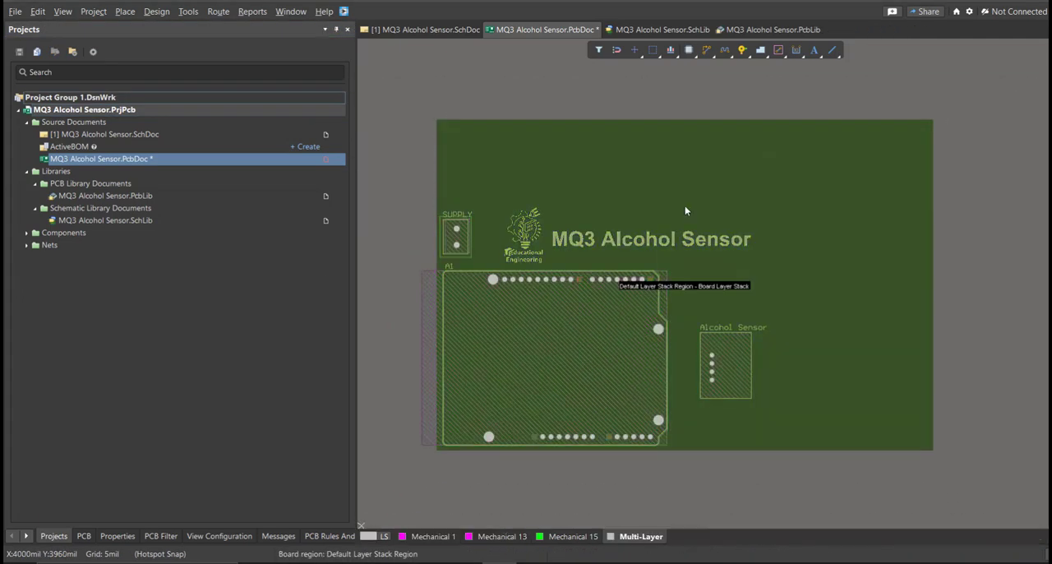
right_click_drag(680, 205, 665, 215)
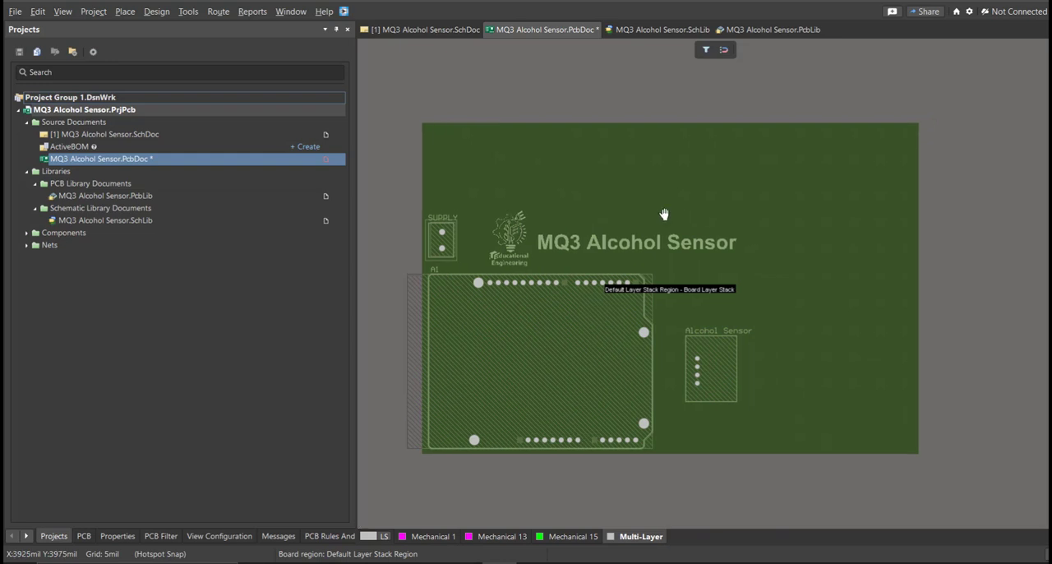
left_click(156, 11)
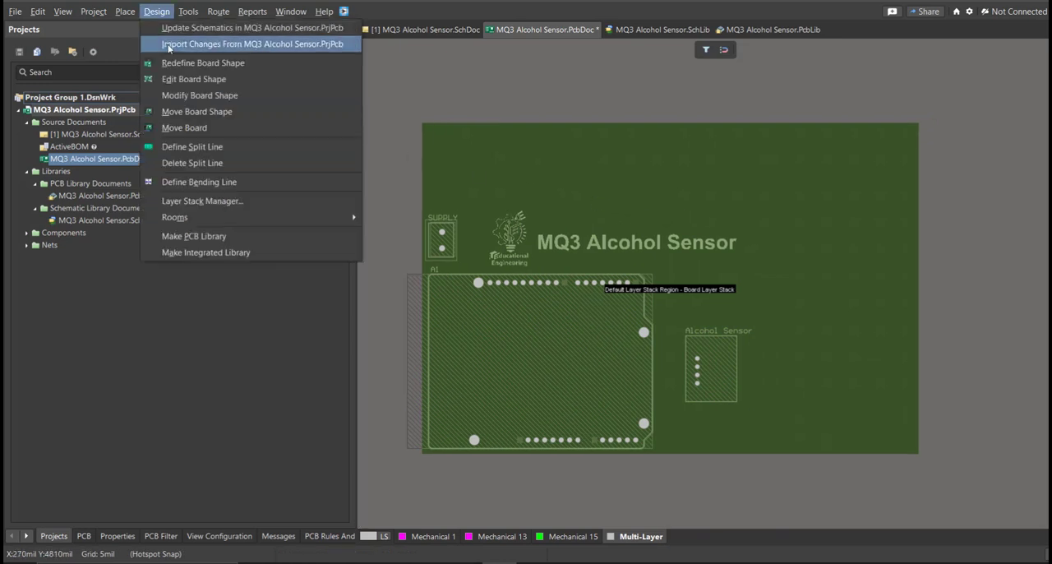
left_click(191, 79)
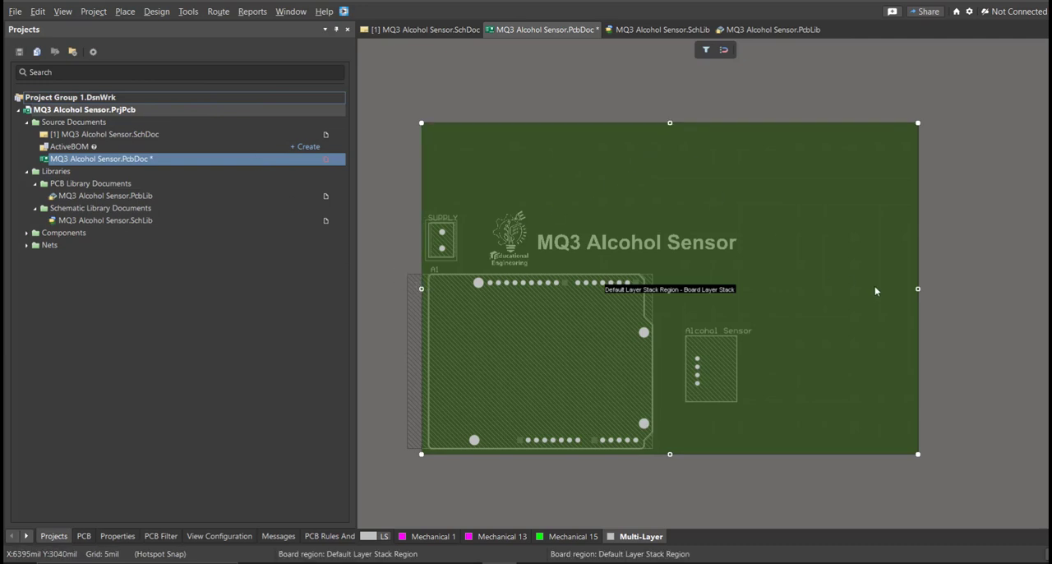
left_click_drag(918, 289, 761, 304)
left_click_drag(589, 124, 595, 211)
Step: Fine-tune the board's right edge to just beyond the Alcohol Sensor label, and return to the 2D layout view
scroll(493, 223, "up", 4, "ctrl")
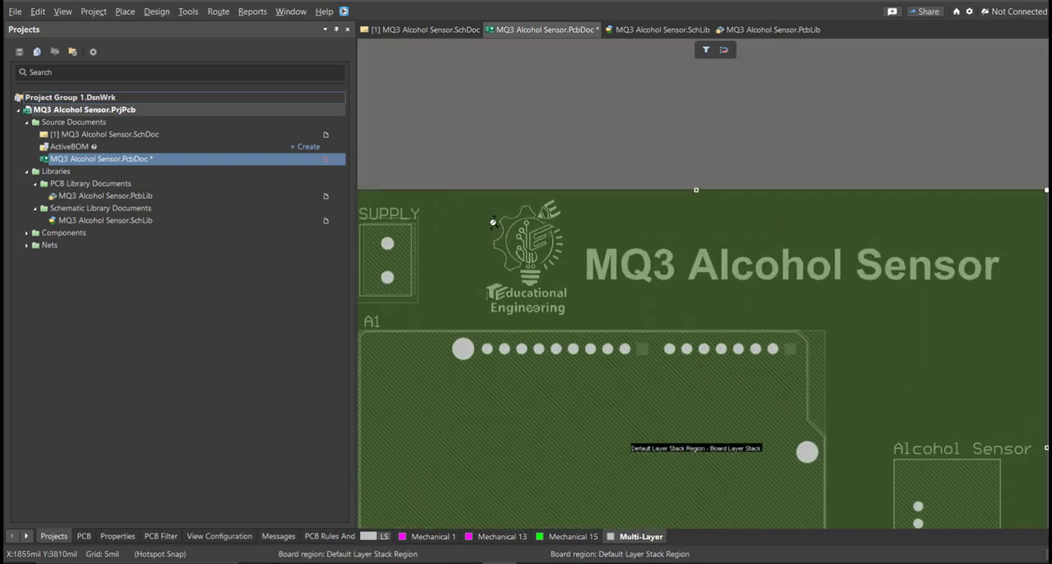
scroll(584, 217, "down", 5, "ctrl")
scroll(720, 271, "up", 3, "ctrl")
scroll(720, 271, "up", 1, "ctrl")
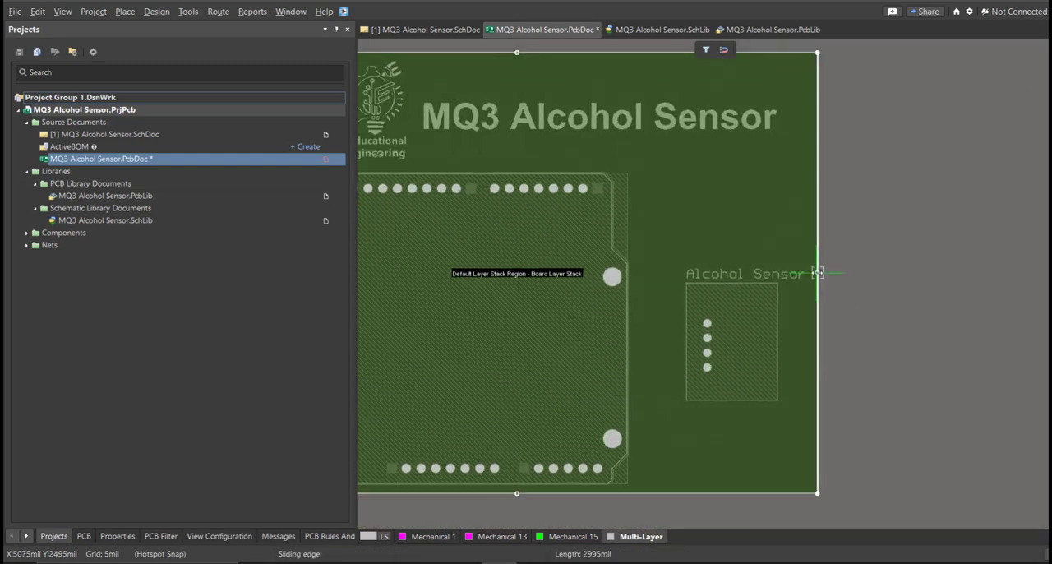
left_click(814, 273)
scroll(781, 312, "down", 1, "ctrl")
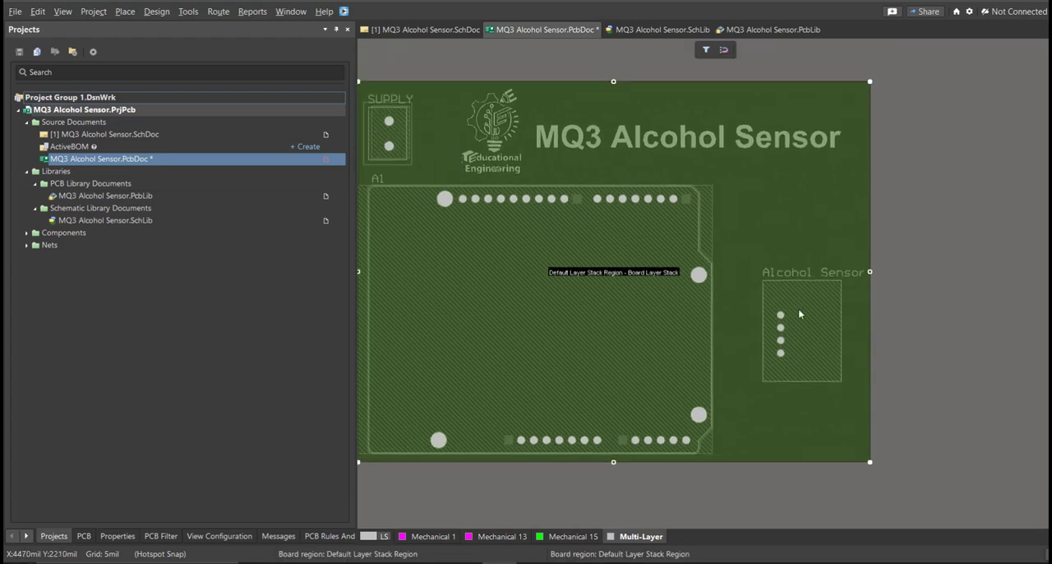
scroll(800, 314, "up", 1, "ctrl")
scroll(665, 320, "down", 2, "ctrl")
scroll(573, 300, "up", 2, "ctrl")
key("2")
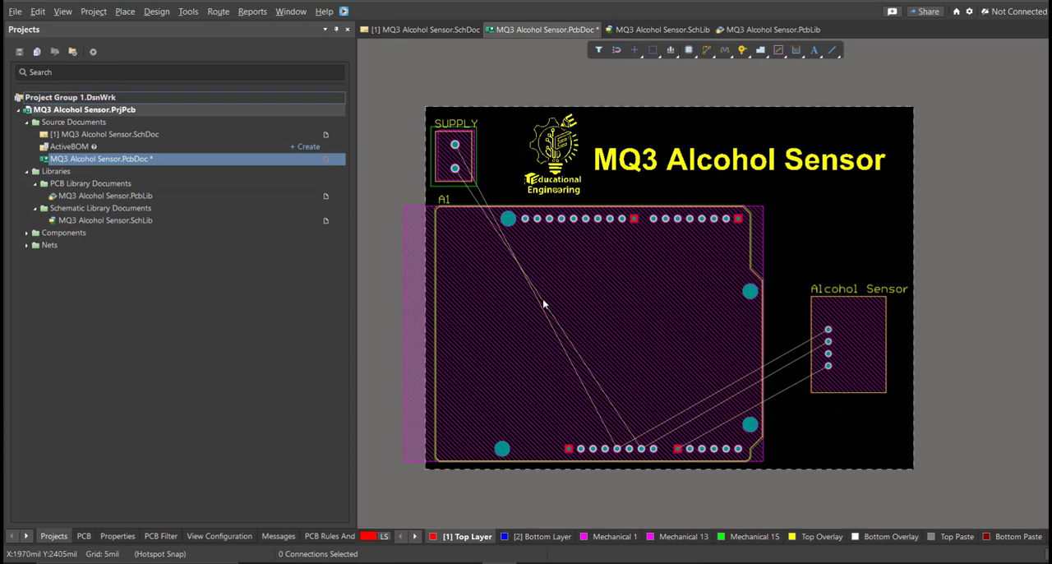
Step: Route the NetA1_GND_1 track interactively on the Top Layer from the lower SUPPLY pad around to the Arduino's ground pad
scroll(580, 302, "up", 1, "ctrl")
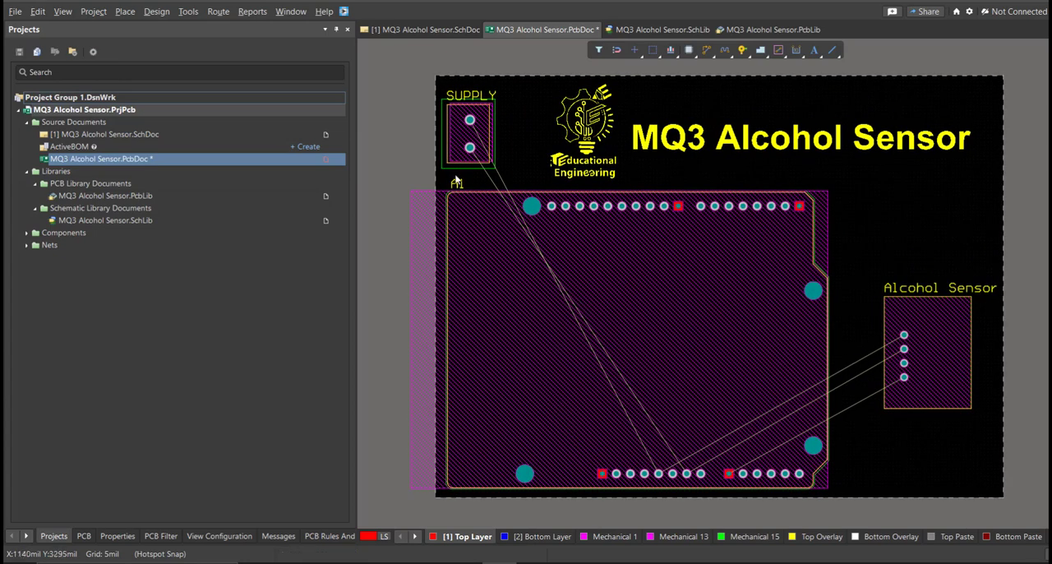
mouse_move(516, 218)
right_mouse_down()
mouse_move(498, 210)
mouse_move(516, 211)
mouse_move(507, 219)
right_mouse_up()
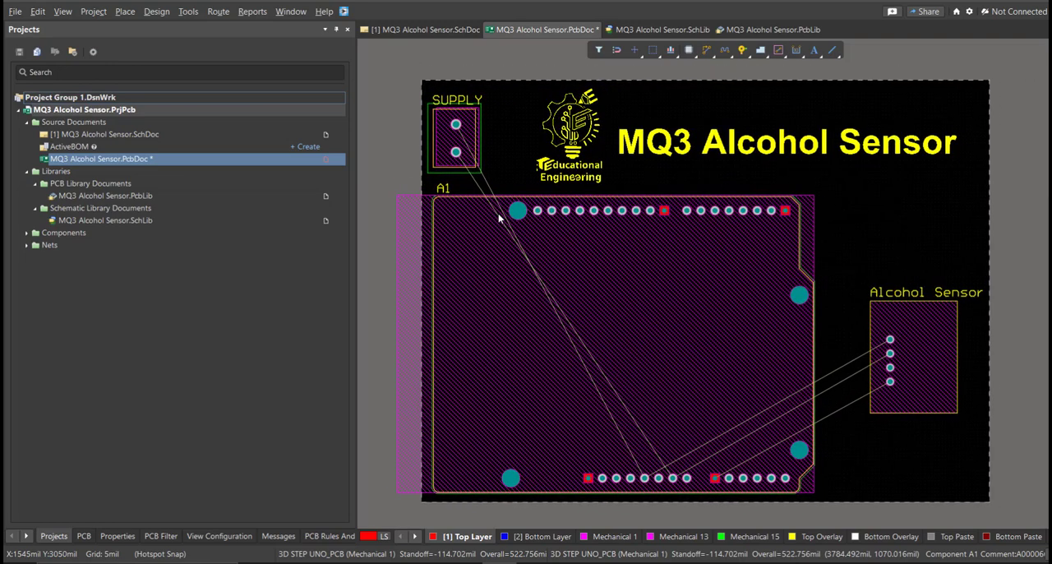
left_click(219, 12)
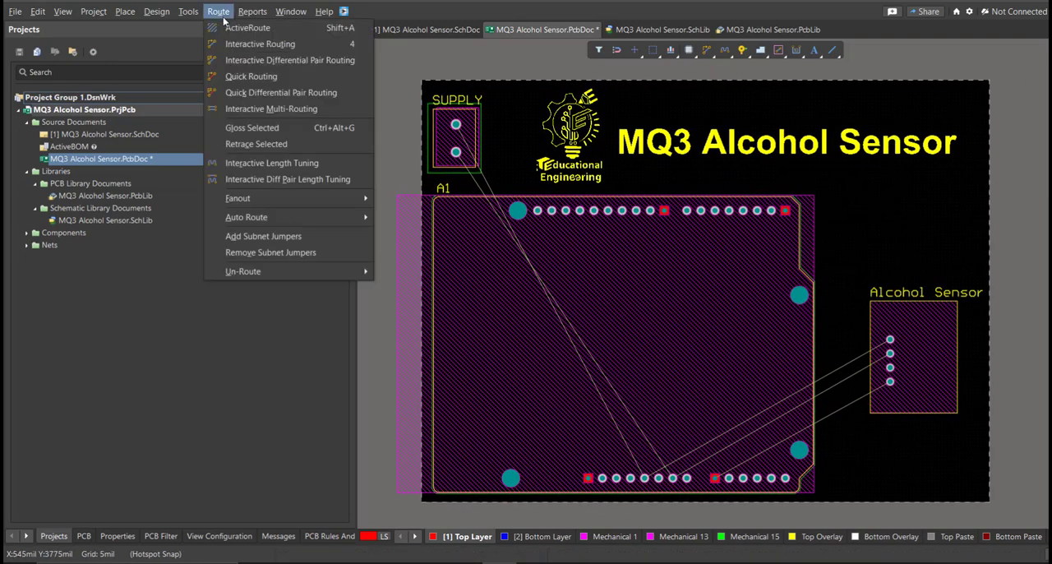
left_click(243, 45)
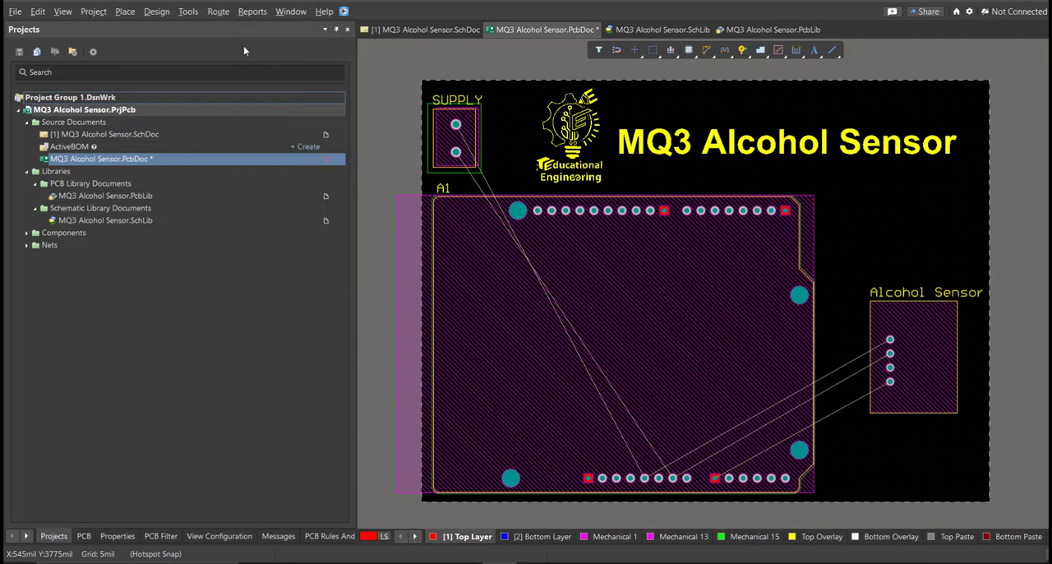
left_click(457, 154)
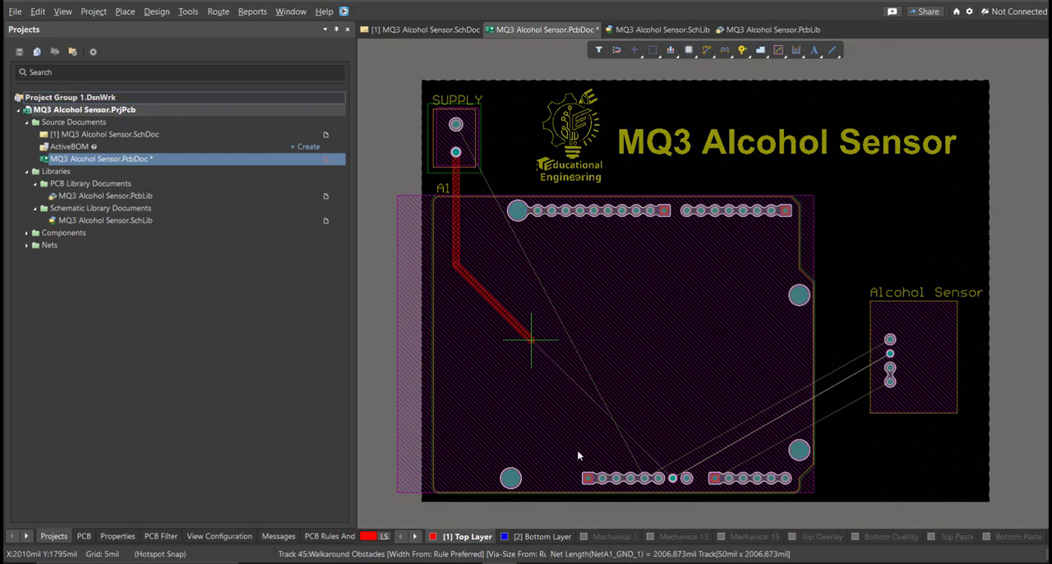
scroll(580, 495, "up", 3, "ctrl")
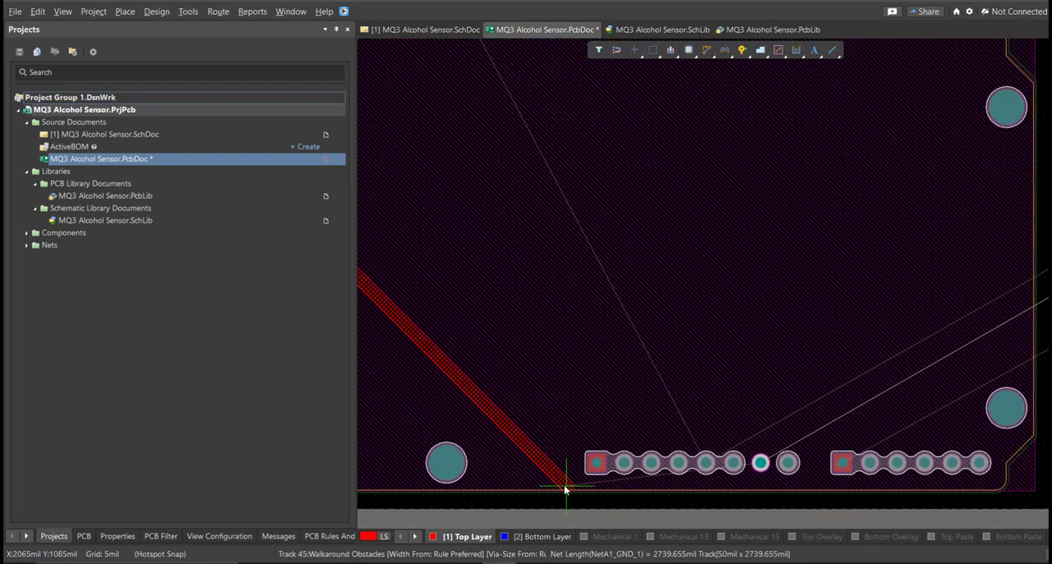
left_click(760, 465)
Step: Route the NetA1_5V track on the Top Layer from the Arduino's 5V pad to the upper SUPPLY pad
left_click(705, 463)
scroll(631, 402, "down", 1, "ctrl")
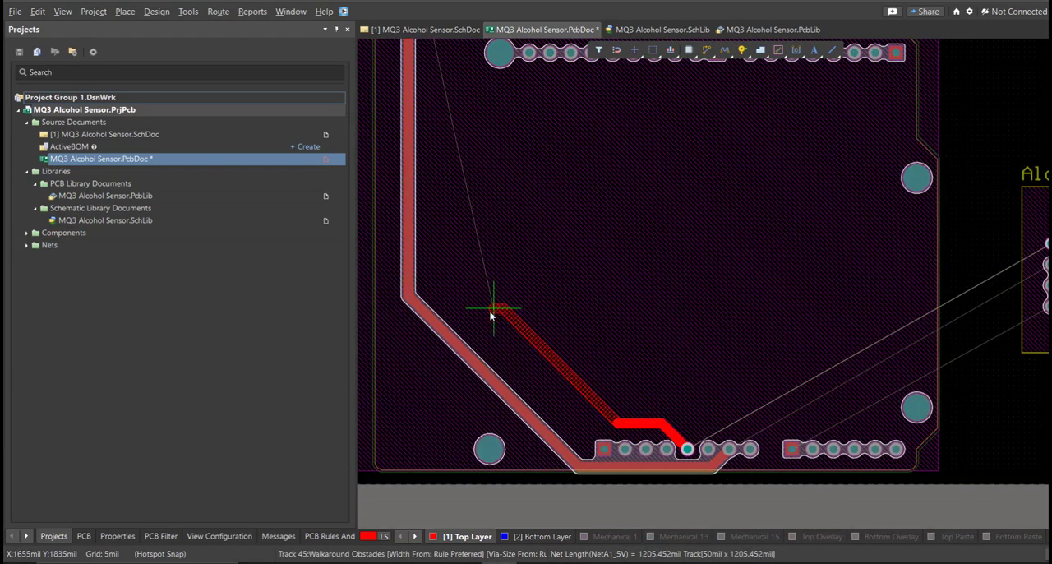
scroll(469, 315, "up", 5)
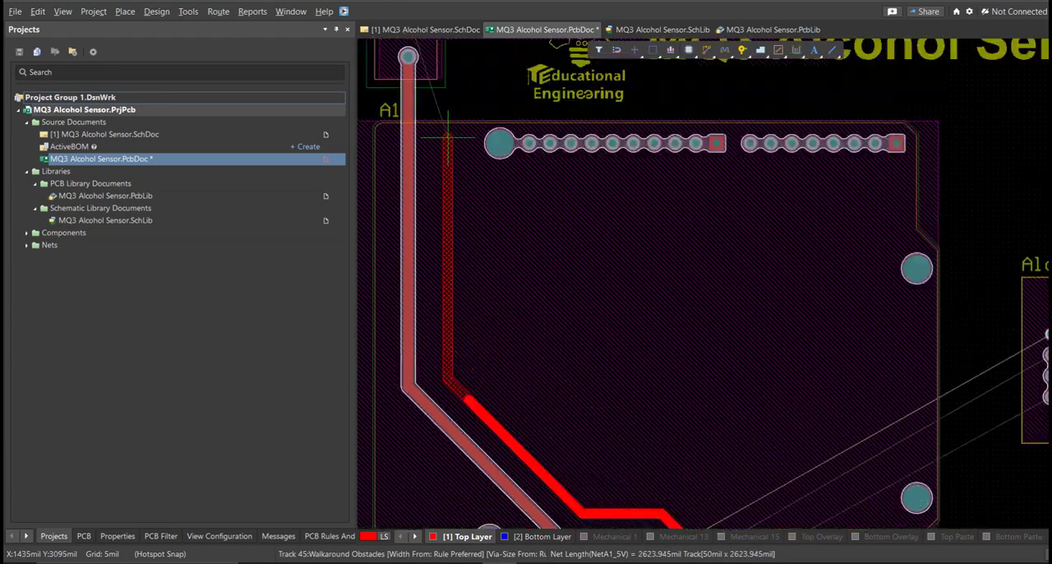
left_click(408, 258)
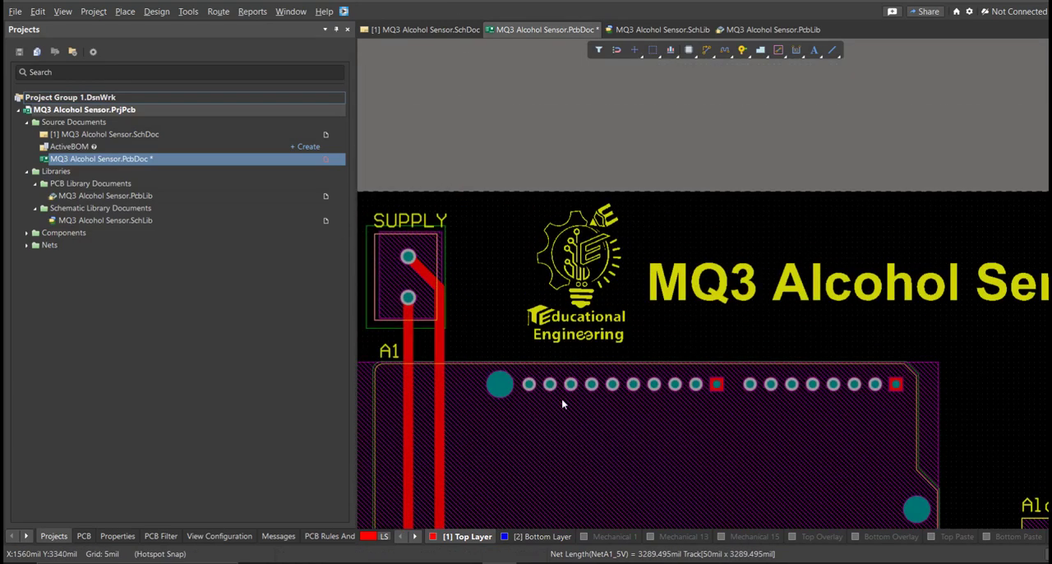
right_click(575, 391)
Step: Route the NetA1_A0 track on the Top Layer from the Arduino's A0 pad to the lowest Alcohol Sensor pad
right_click_drag(579, 393, 484, 216)
scroll(484, 216, "down", 3, "ctrl")
scroll(533, 426, "up", 4, "ctrl")
right_click_drag(583, 420, 493, 403)
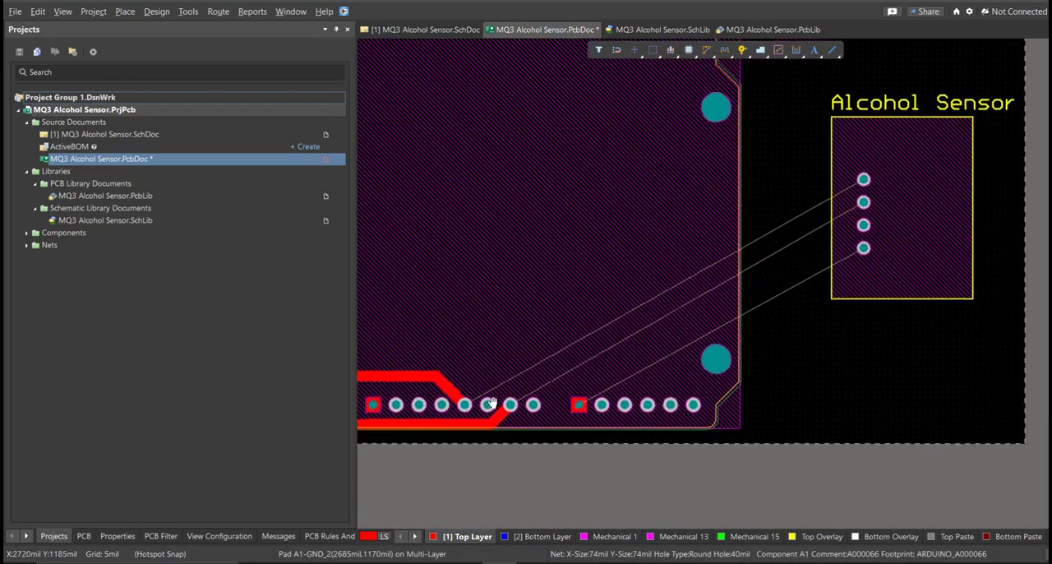
left_click(576, 401)
left_click(860, 247)
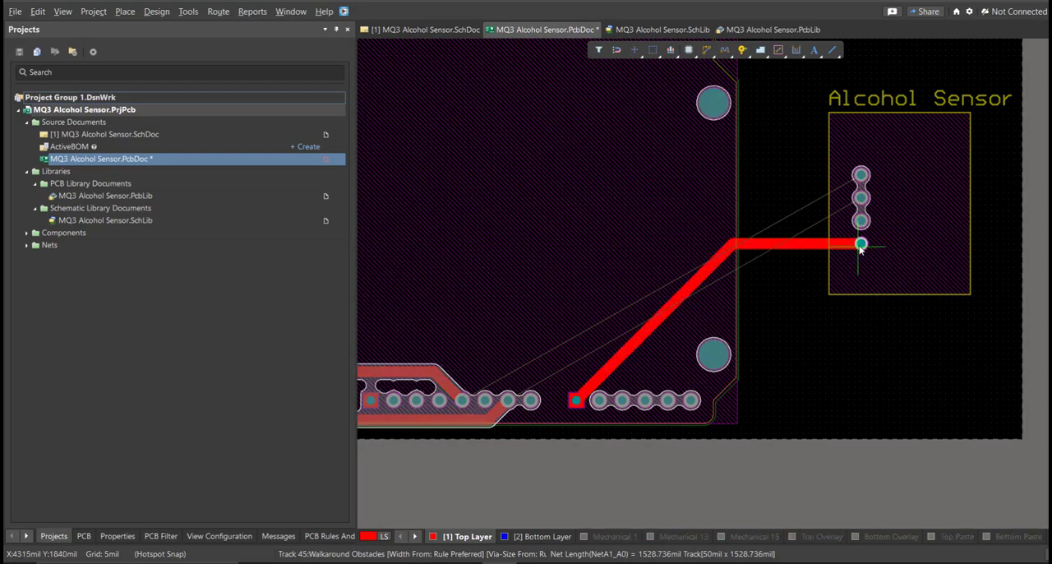
Step: Switch to the Bottom Layer and route NetA1_GND_1 from the Arduino's ground pad to the second Alcohol Sensor pad
scroll(507, 414, "down", 1, "ctrl")
right_click_drag(506, 414, 552, 443)
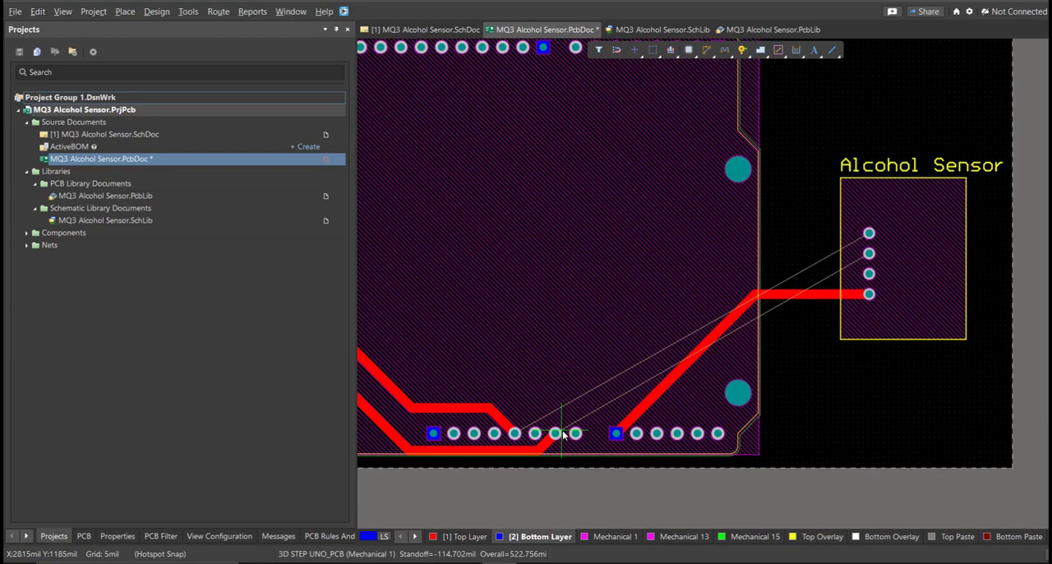
left_click(563, 433)
left_click(869, 254)
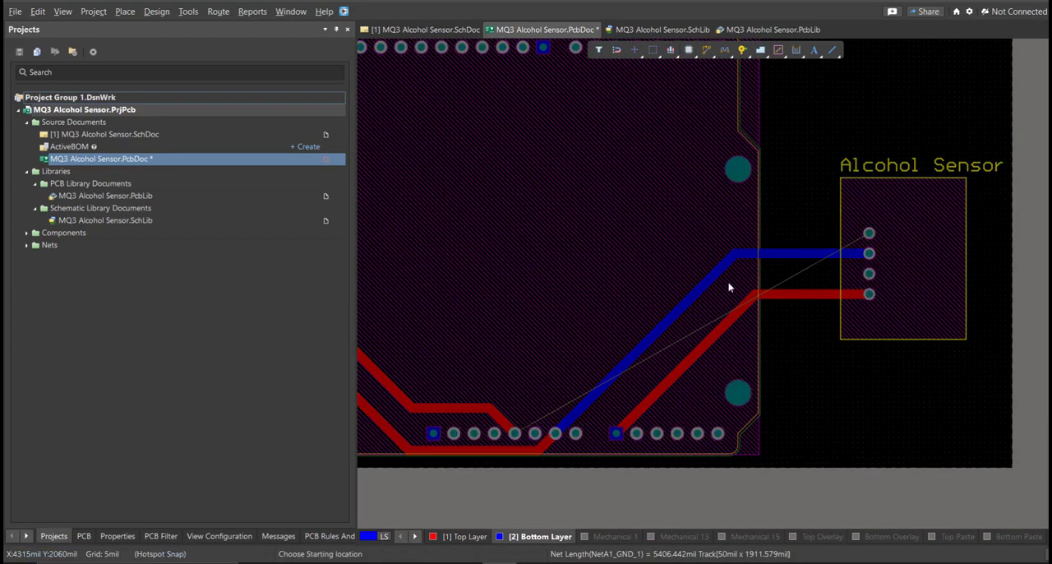
Step: Route NetA1_5V on the Bottom Layer from the Arduino's 5V pad to the uppermost Alcohol Sensor pad
left_click(516, 435)
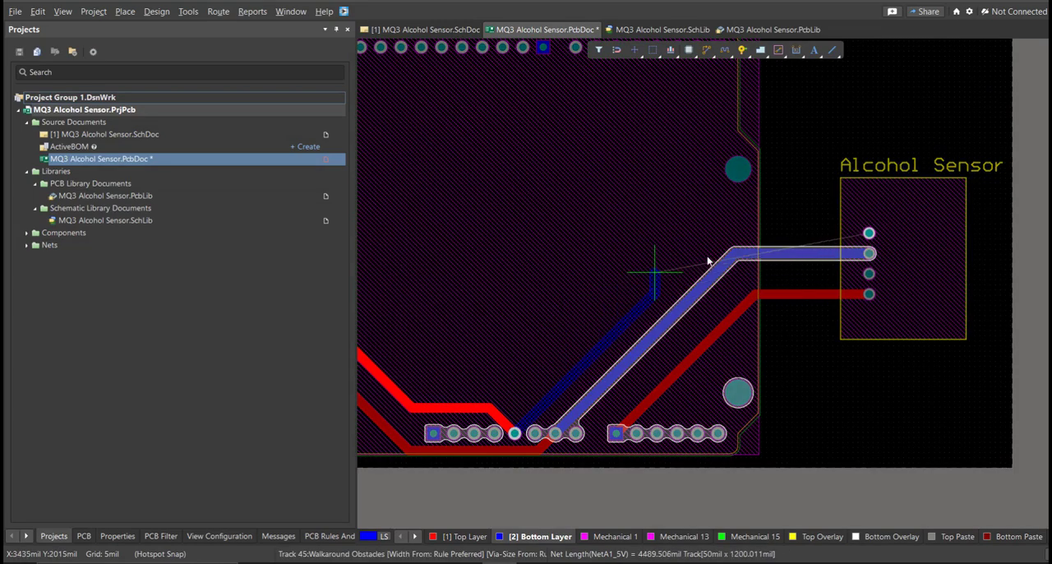
scroll(701, 256, "down", 1, "ctrl")
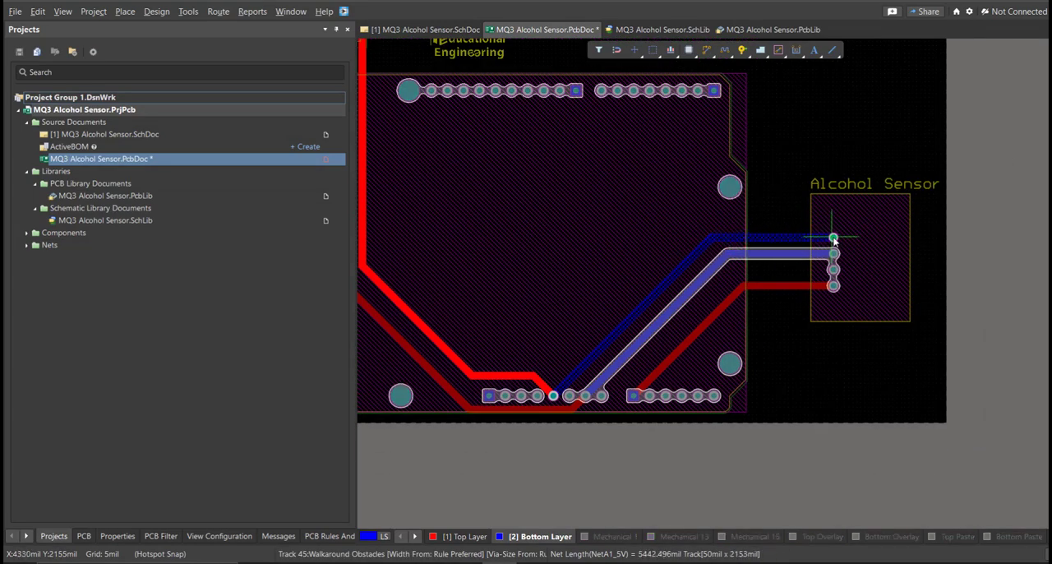
left_click(834, 239)
scroll(830, 226, "up", 3, "ctrl")
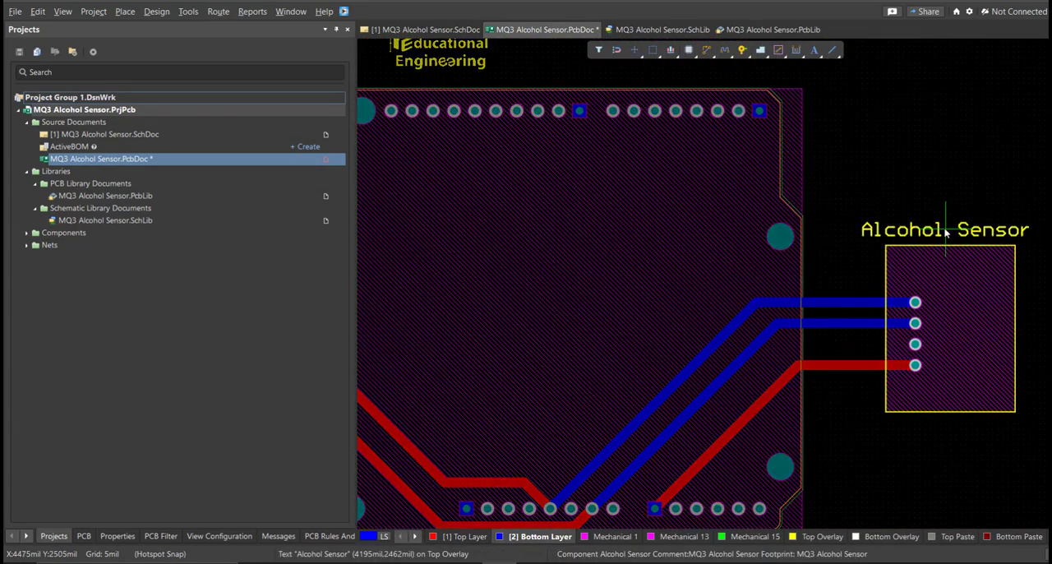
scroll(852, 202, "down", 3, "ctrl")
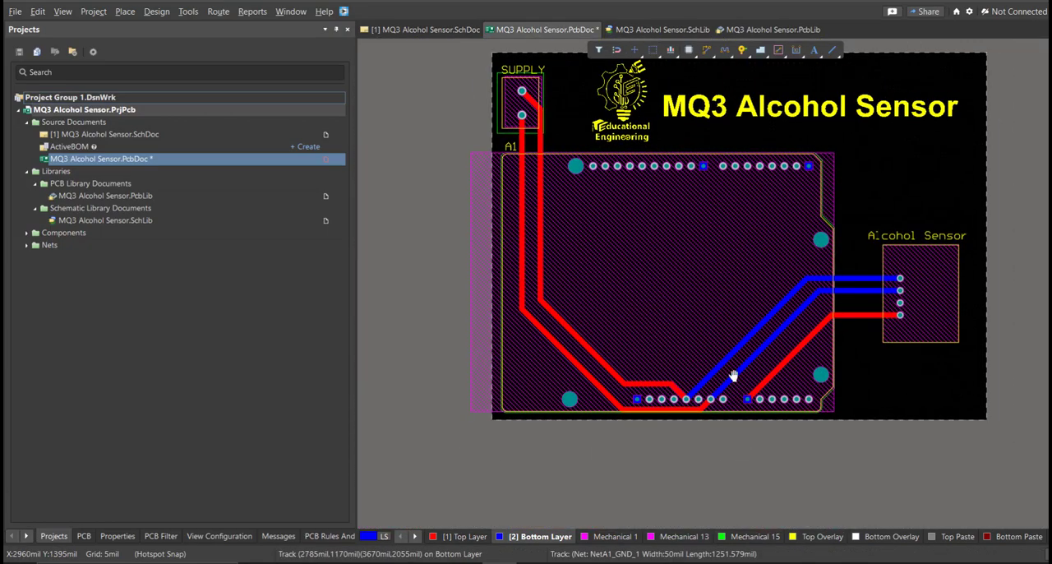
Step: On the Top Layer, delete the whole NetA1_5V track between the upper SUPPLY pad and the Arduino's 5V pad
scroll(734, 377, "up", 3, "ctrl")
right_click_drag(646, 425, 698, 440)
scroll(697, 440, "down", 3, "ctrl")
scroll(698, 439, "down", 1, "ctrl")
scroll(654, 419, "up", 3, "ctrl")
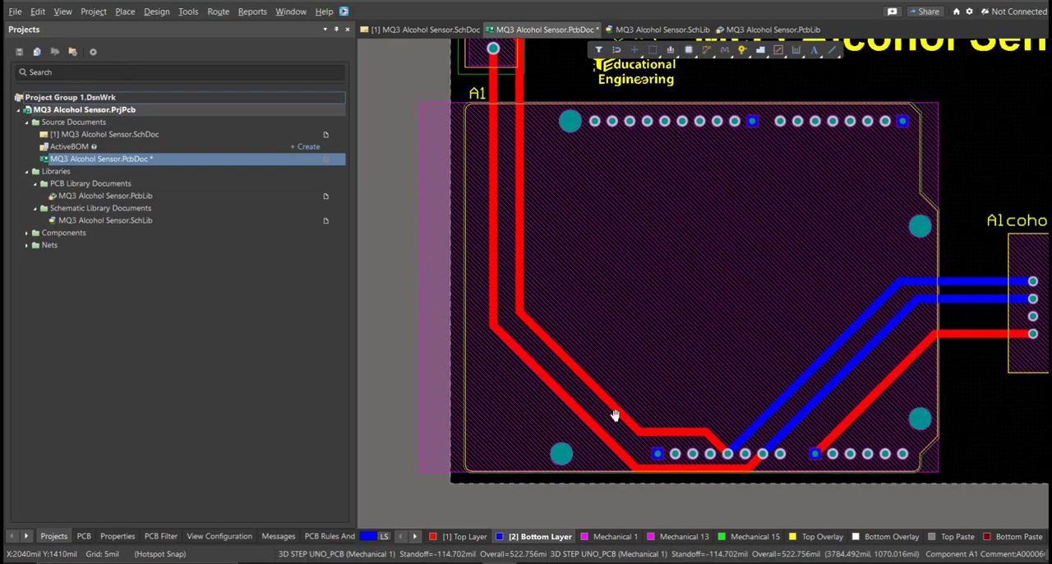
key("shift+s")
left_click(503, 535)
scroll(485, 503, "down", 1, "ctrl")
right_click_drag(514, 416, 541, 447)
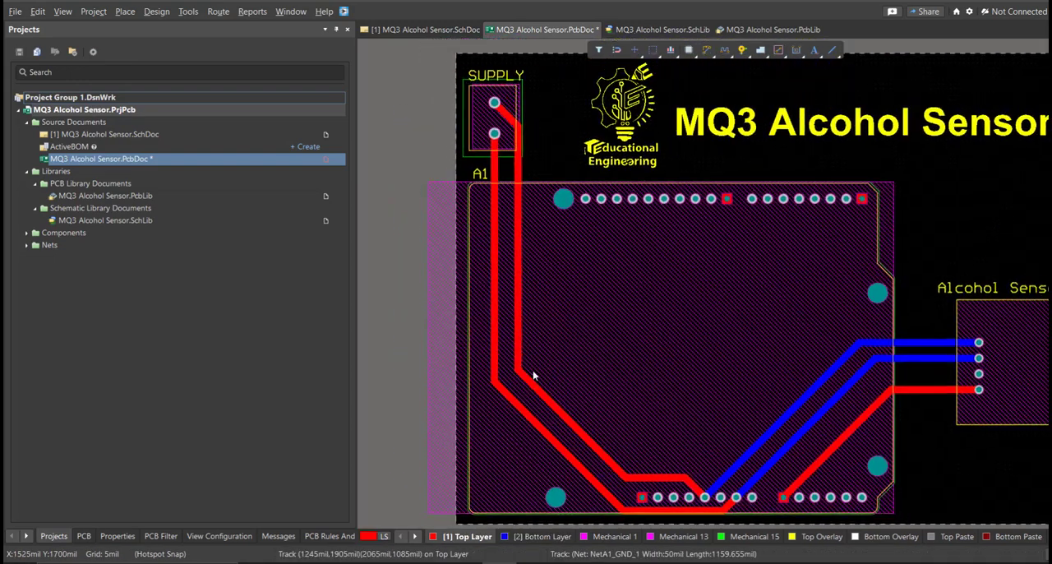
key("Tab")
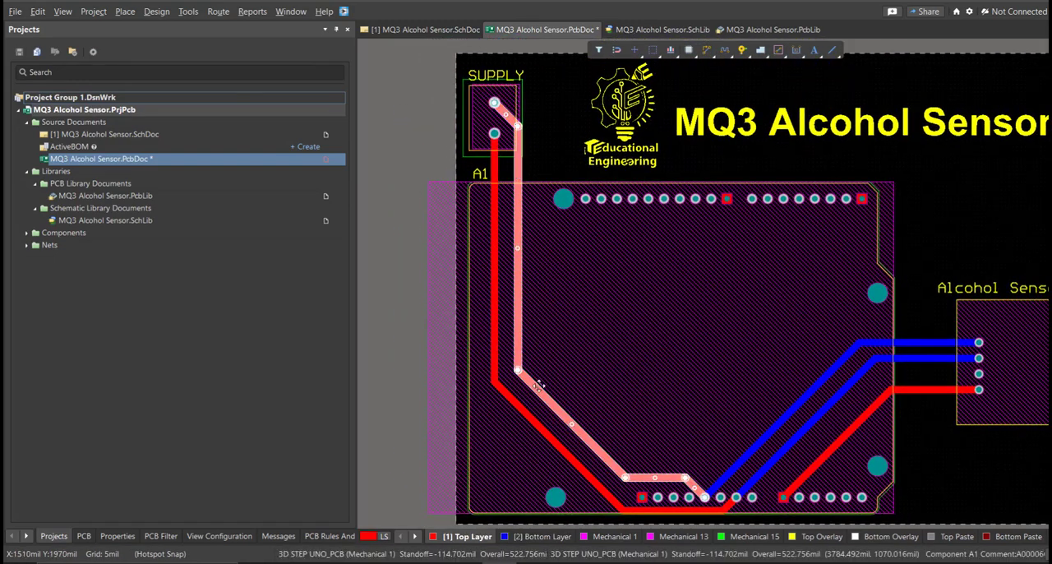
key("Delete")
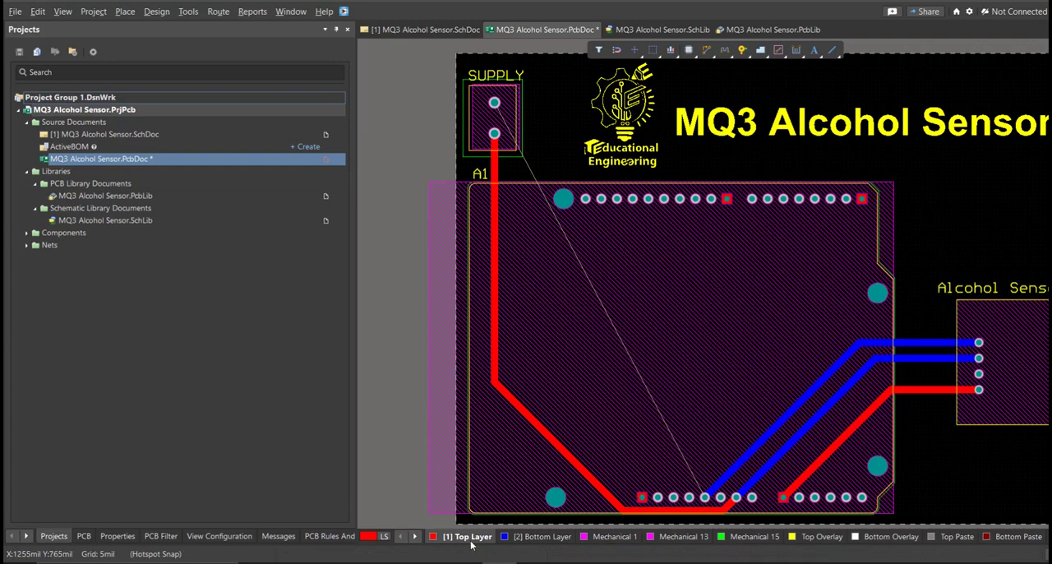
Step: In single-layer view, reroute NetA1_GND_1 above the Arduino's lower header, then route NetA1_5V outside it from the upper SUPPLY pad to the 5V pad
key("shift+s")
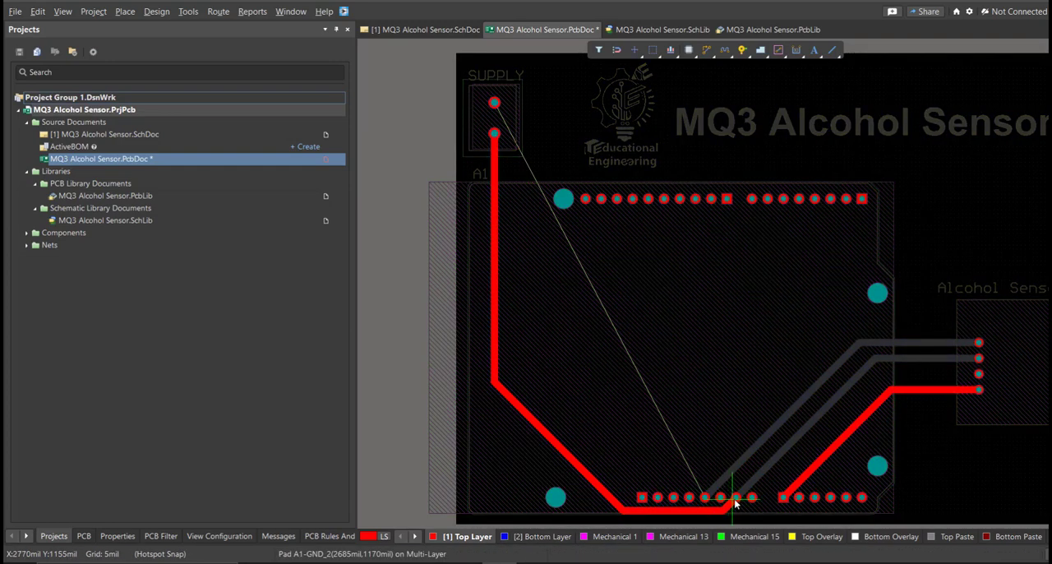
left_click(711, 479)
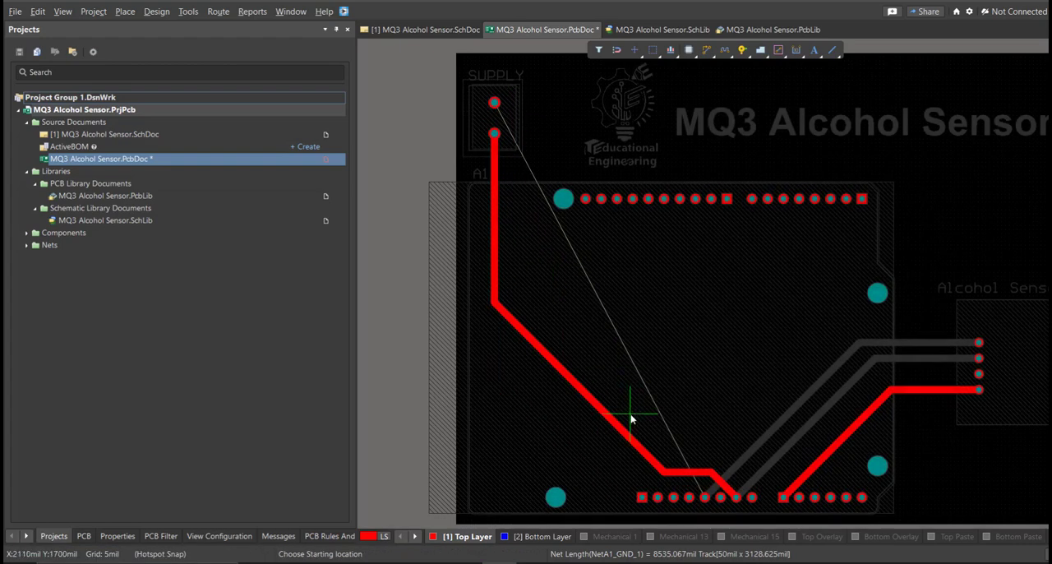
left_click(479, 161)
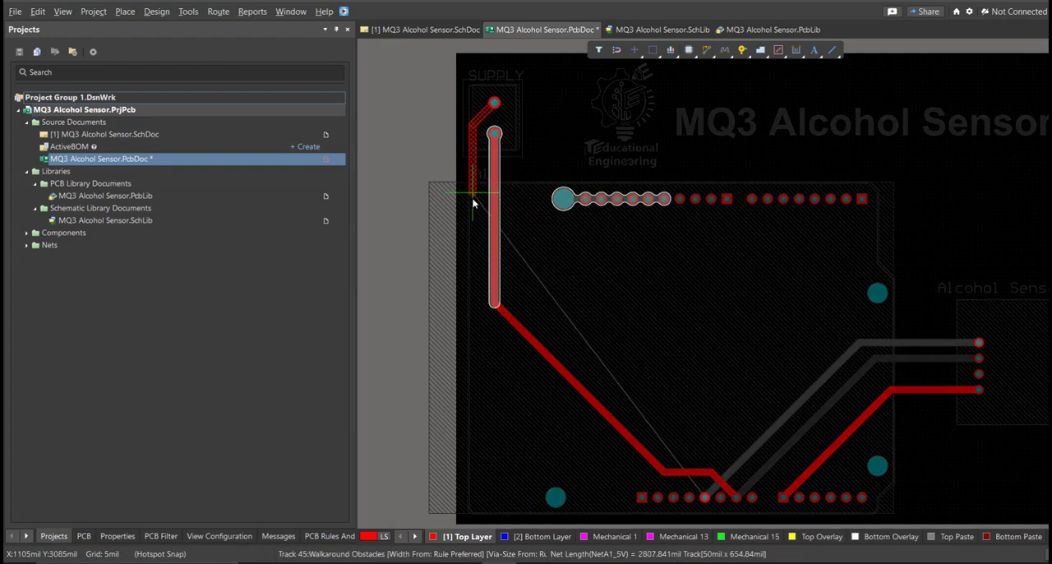
scroll(557, 449, "up", 1, "ctrl")
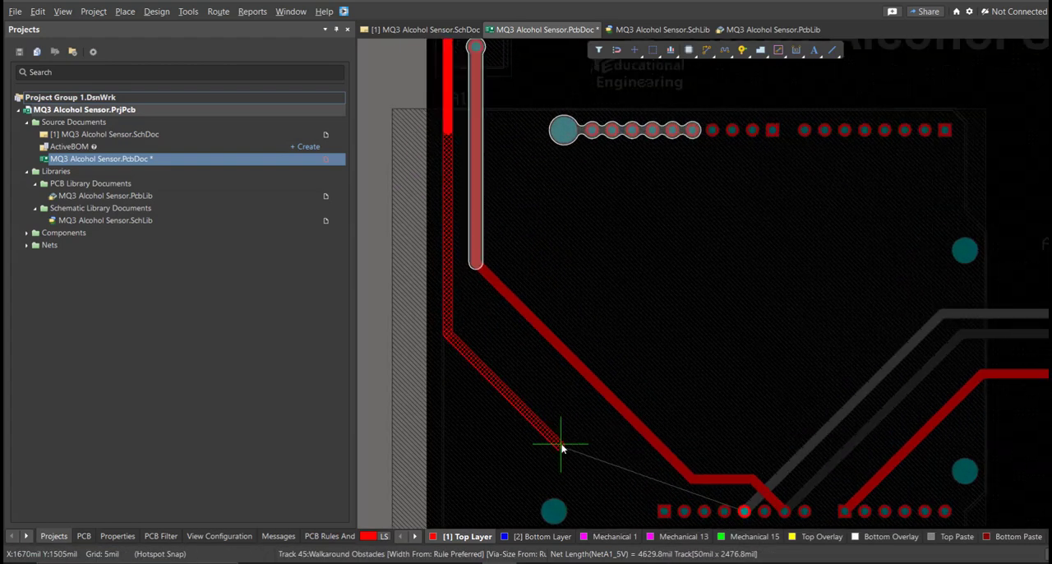
left_click(714, 499)
right_click(747, 515)
Step: Shift the horizontal segments of the NetA1_GND_1 and NetA1_5V tracks upward, farther from the Arduino's lower header pads
right_click_drag(711, 492, 683, 462)
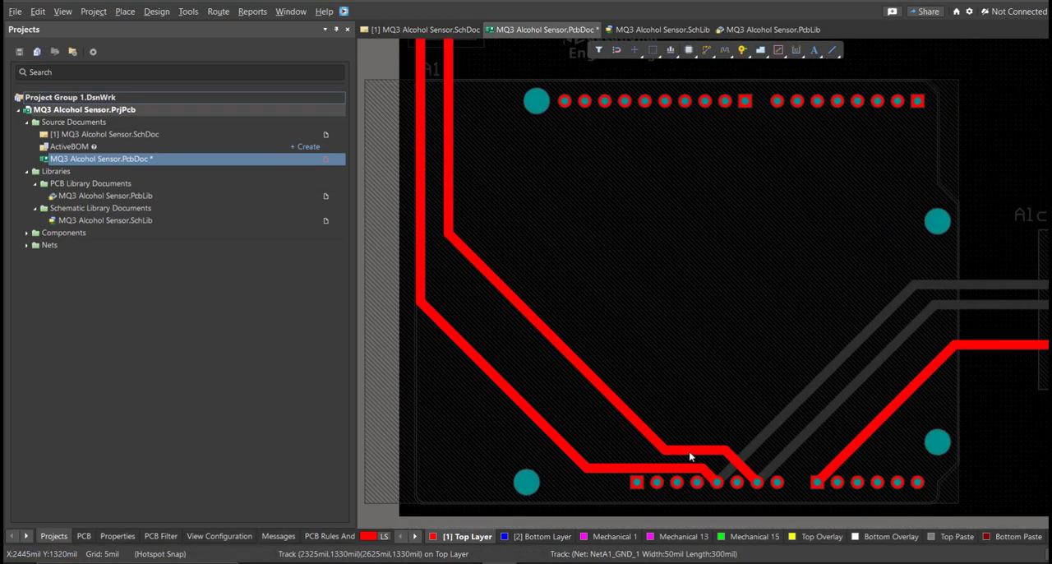
left_click_drag(687, 450, 669, 431)
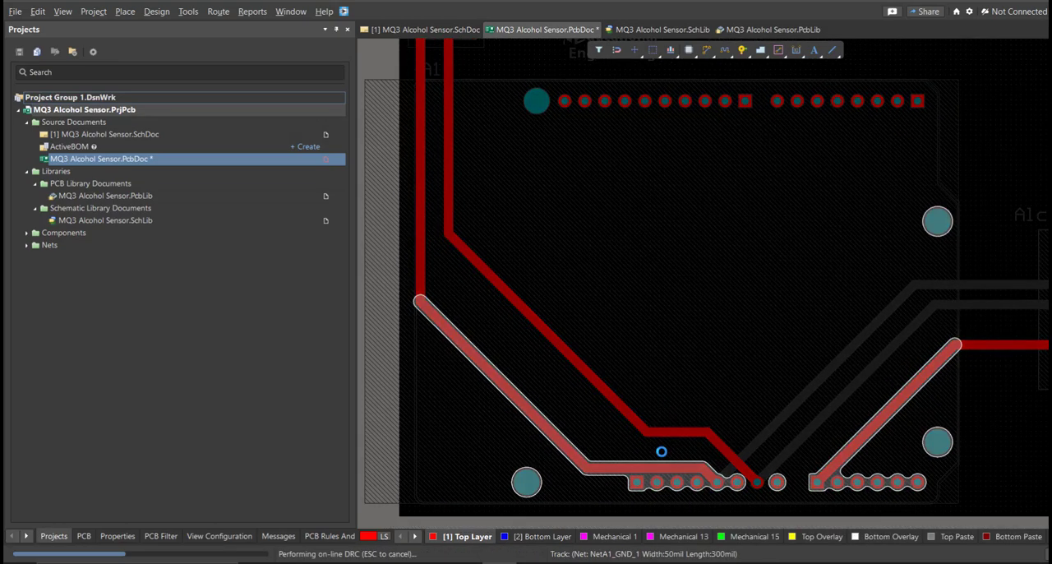
left_click_drag(654, 469, 566, 414)
Step: Show the board in 3D and rotate it to inspect the placed components and routed tracks
scroll(587, 413, "down", 5, "ctrl")
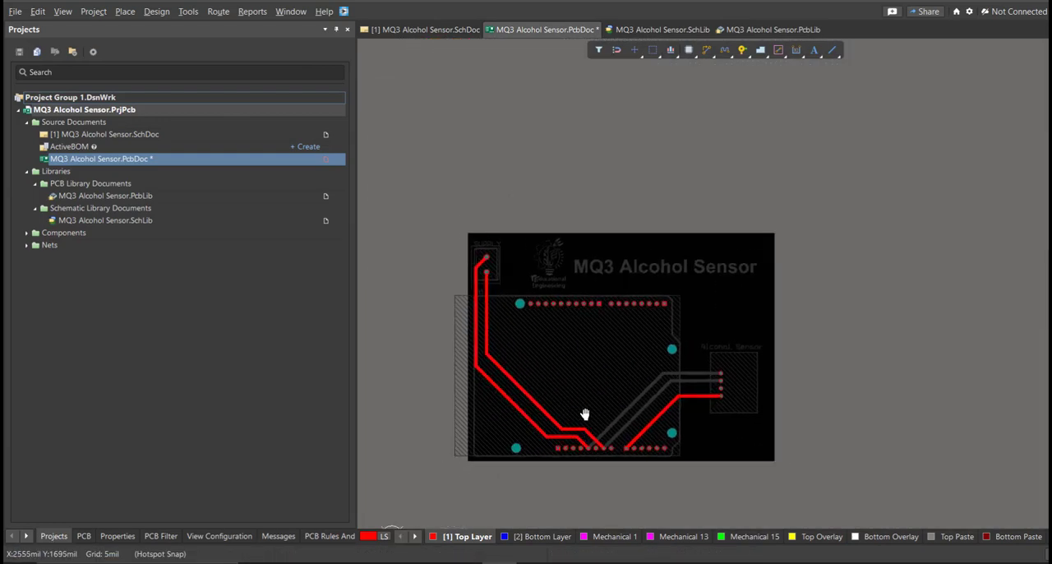
key("3")
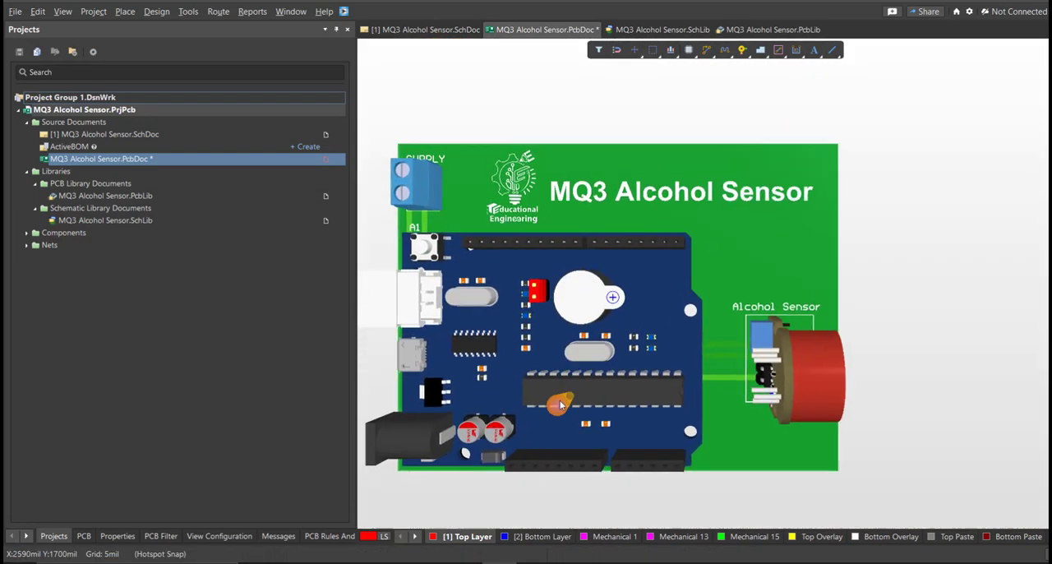
right_click_drag(587, 379, 654, 272, "shift")
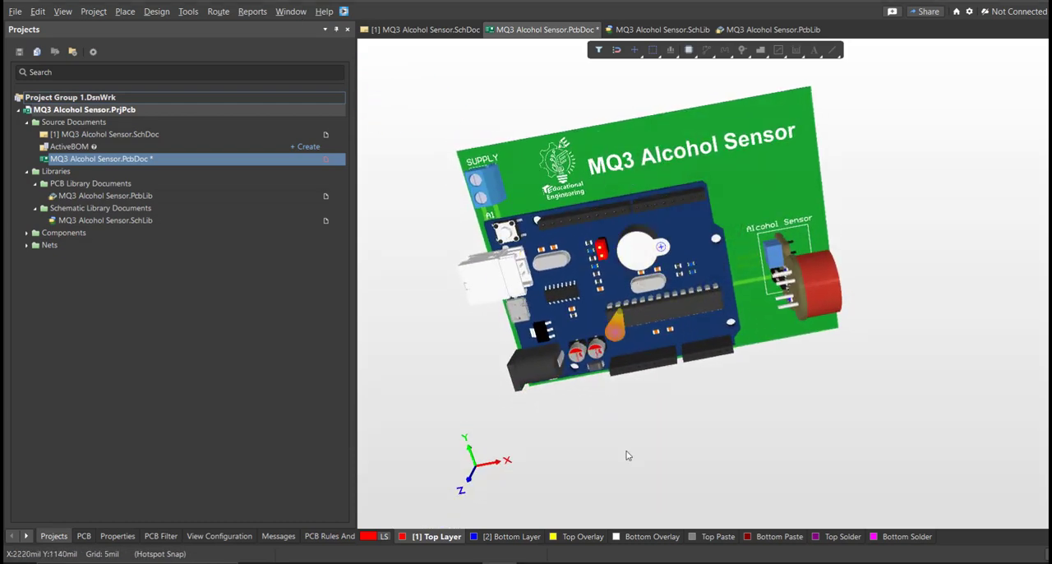